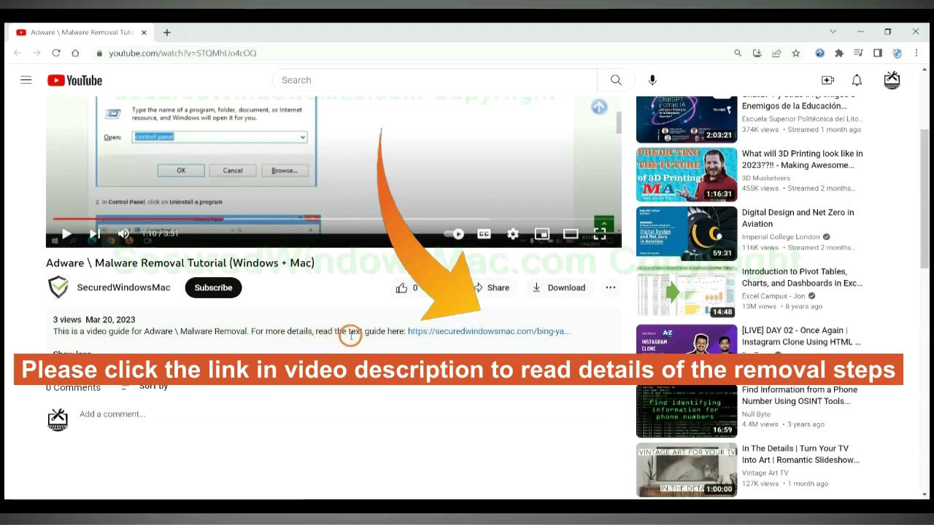
- Open the securedwindowsmac.com removal guide from the YouTube video description in a new tab
left_click(445, 333)
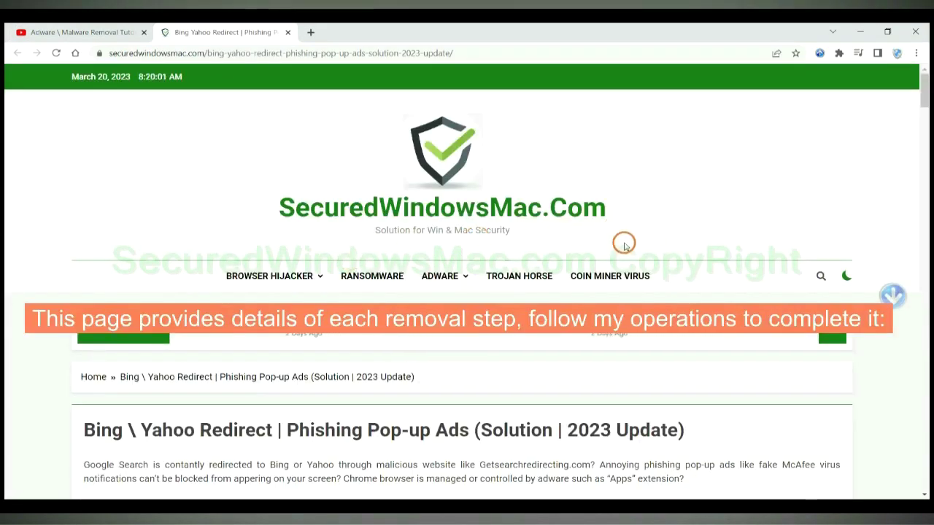
- Scroll the guide down to the Instant Automatic Removal heading and its SpyHunter download buttons
scroll(623, 243, "down", 5)
scroll(467, 281, "down", 7)
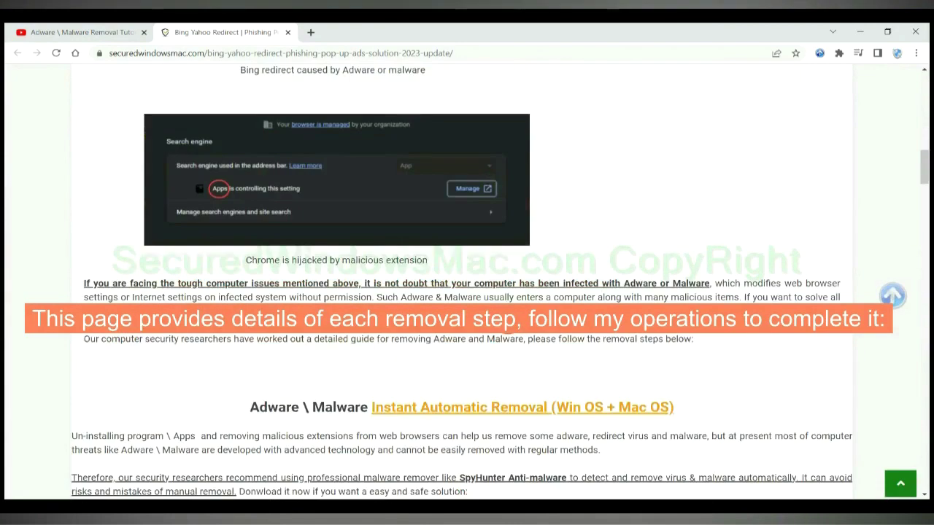
scroll(506, 323, "down", 3)
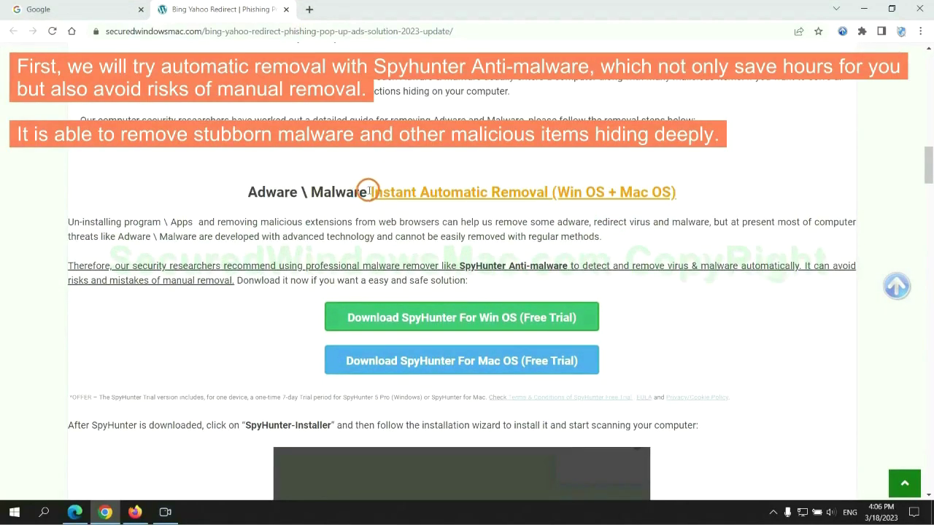
left_click_drag(369, 191, 543, 191)
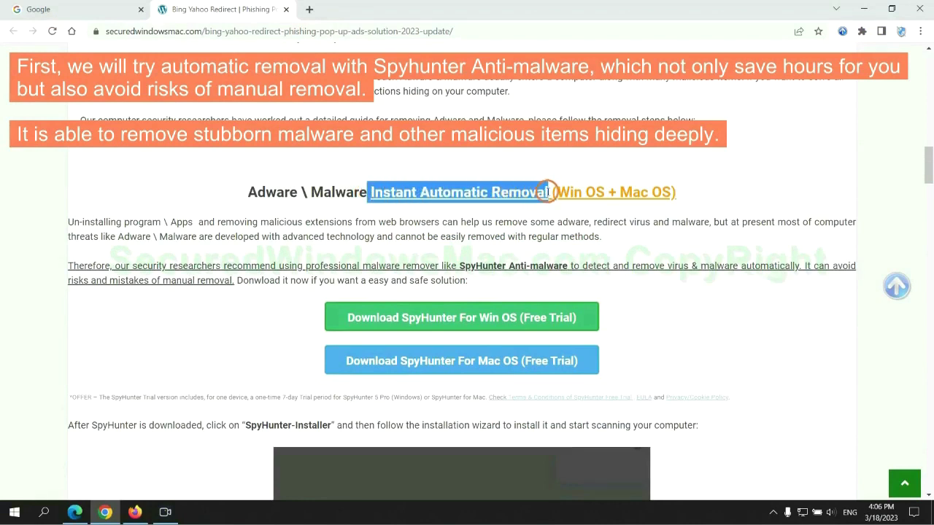
left_click(466, 162)
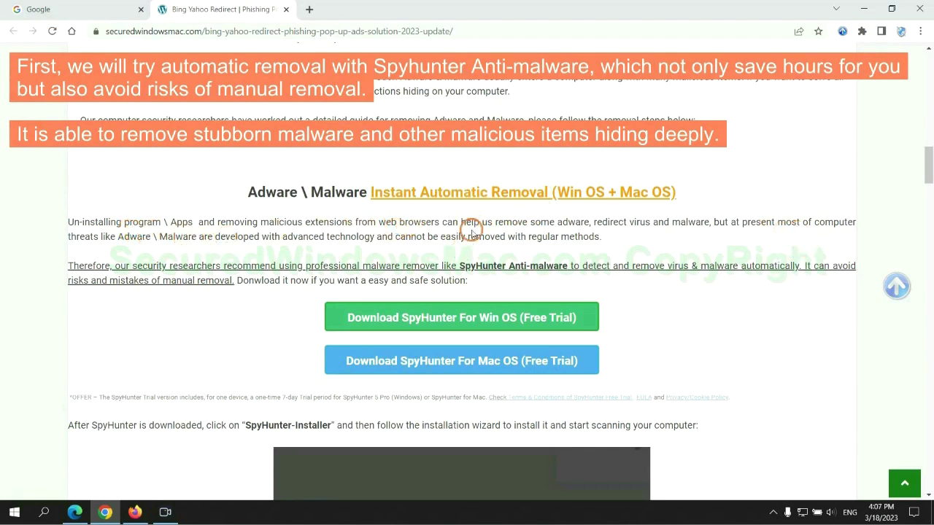
scroll(463, 259, "down", 1)
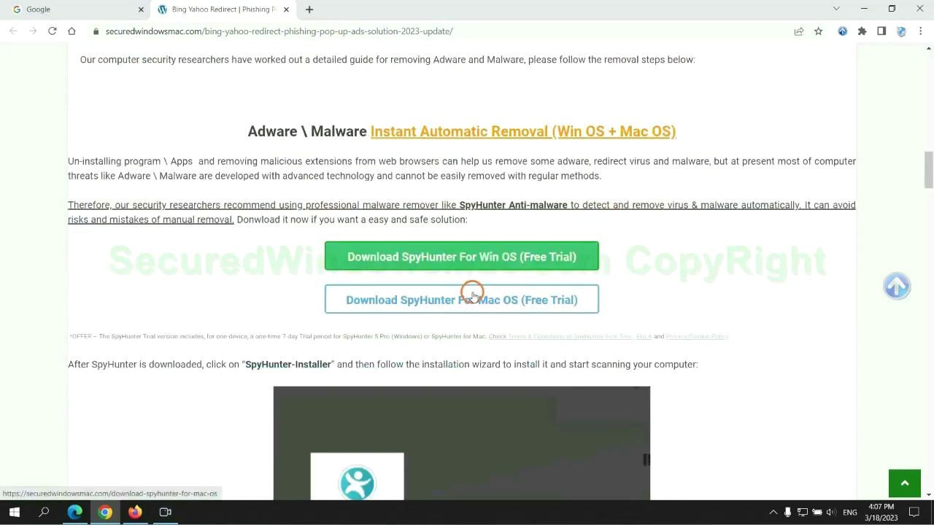
- Download the SpyHunter for Win OS installer, keep it despite the warning, and run it
scroll(472, 294, "down", 1)
scroll(464, 281, "down", 1)
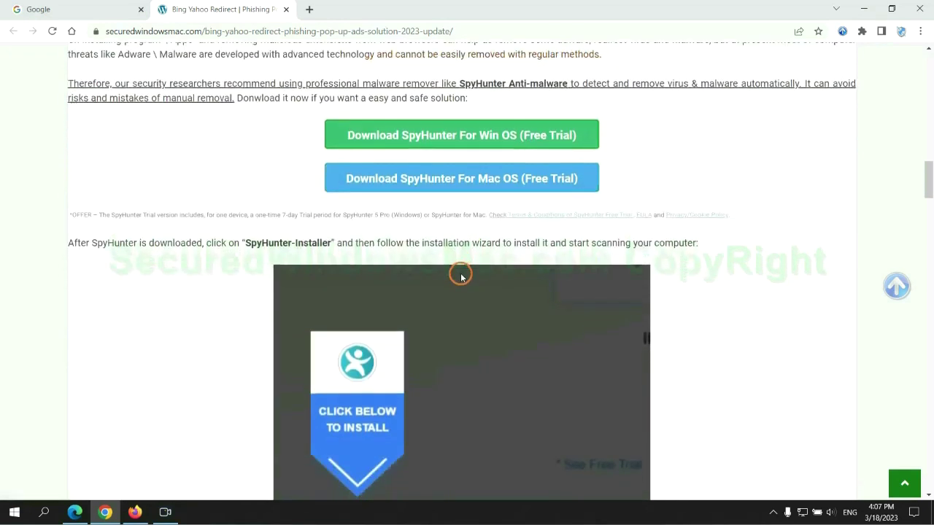
left_click(471, 149)
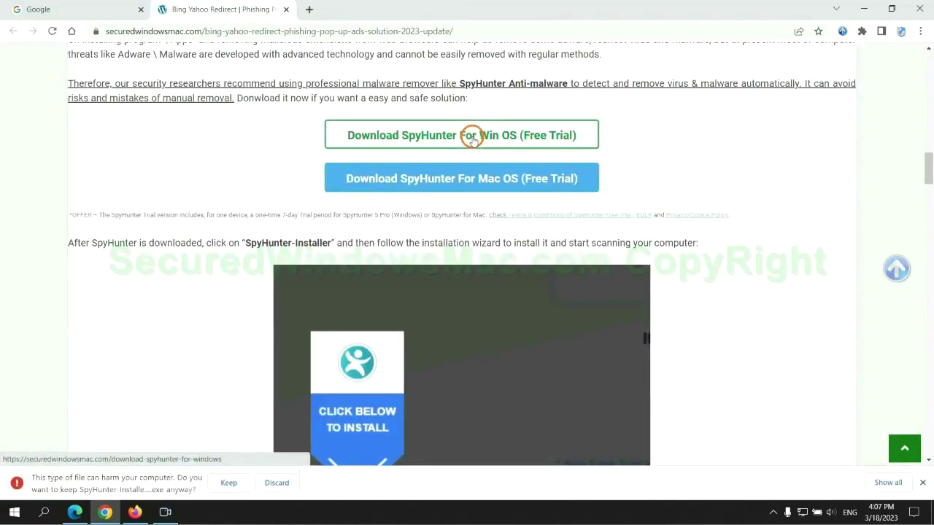
left_click(226, 483)
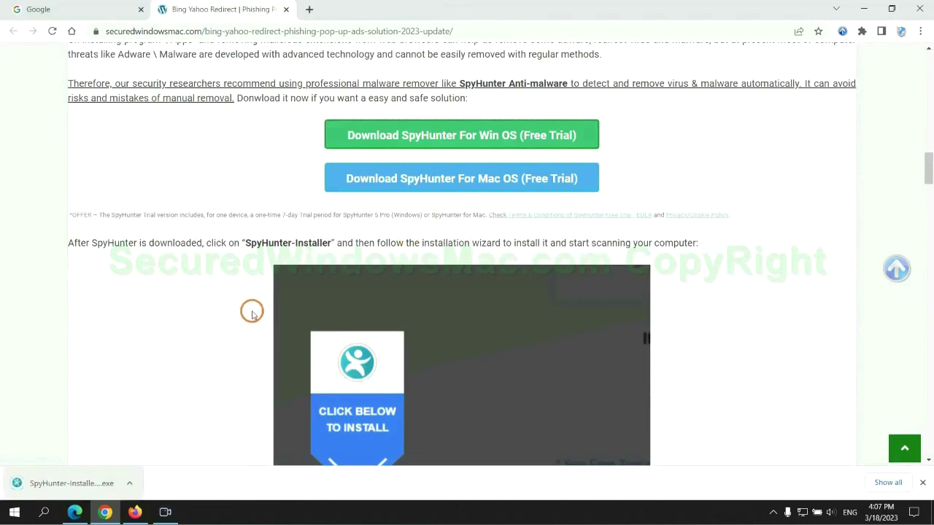
left_click(90, 485)
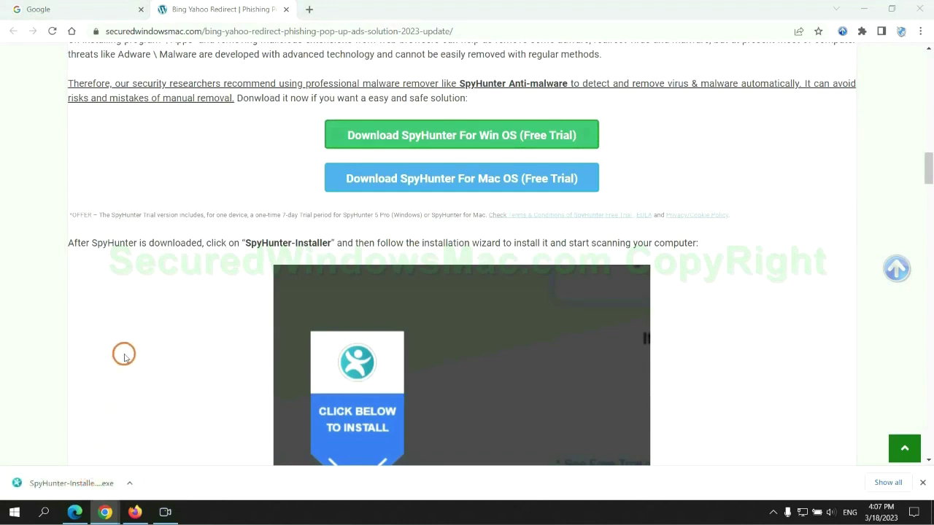
scroll(454, 211, "down", 2)
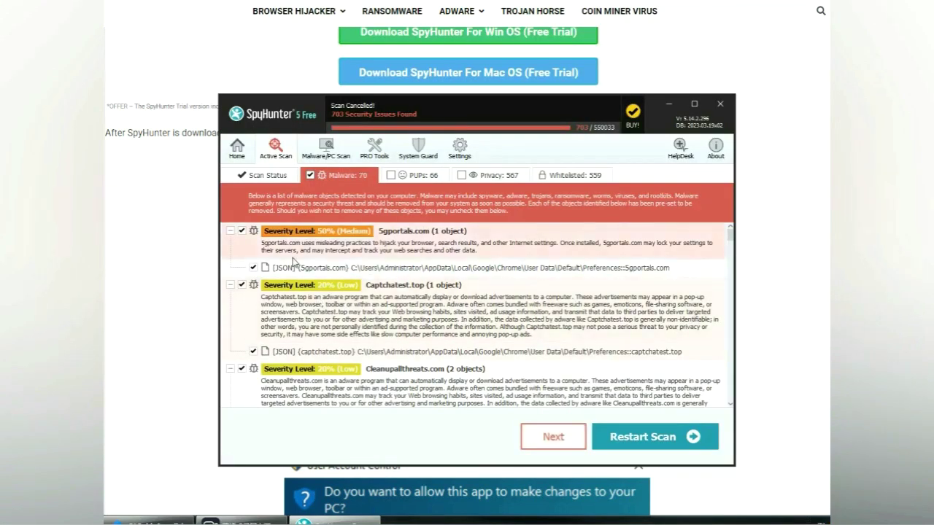
- Continue past the scan results and choose FREE Trial (7-Days) at registration
left_click(554, 437)
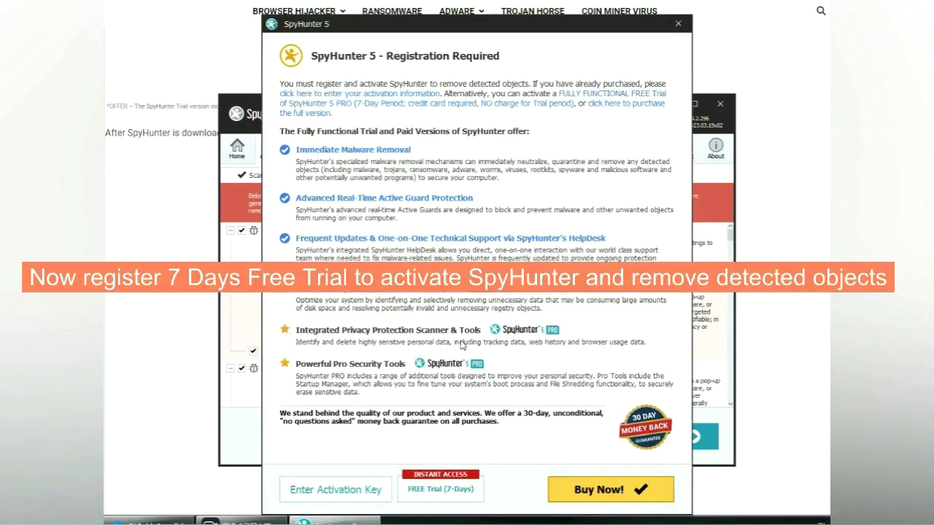
left_click(442, 490)
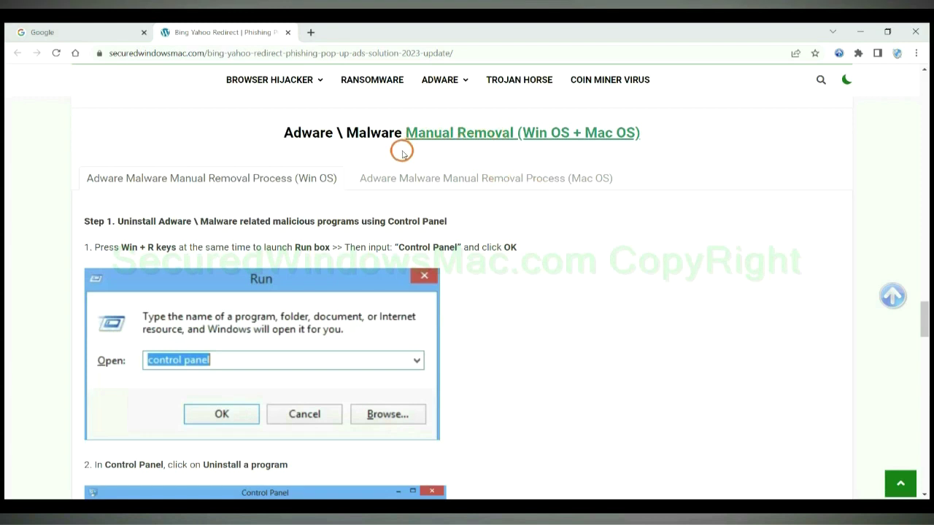
- Highlight Win OS and Mac OS in the Manual Removal heading and view the Mac OS steps
left_click_drag(527, 134, 559, 134)
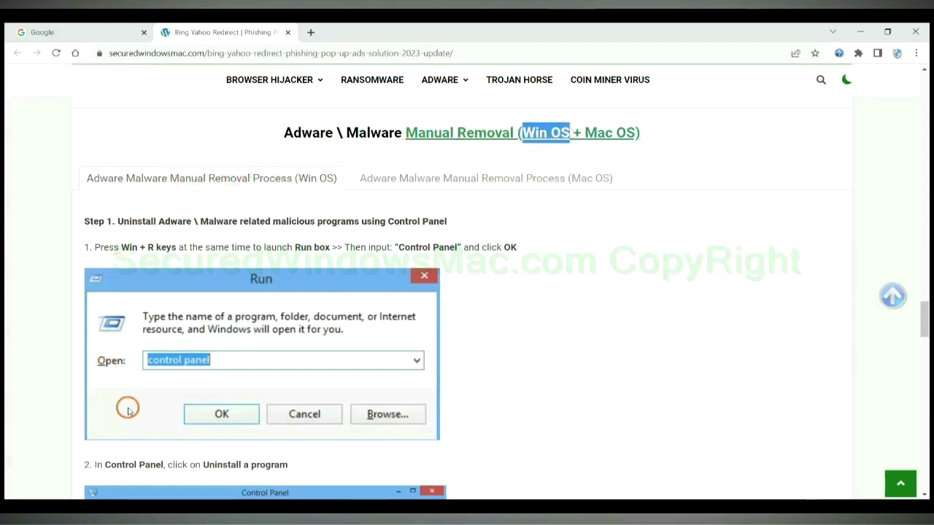
left_click_drag(584, 131, 636, 133)
left_click(479, 176)
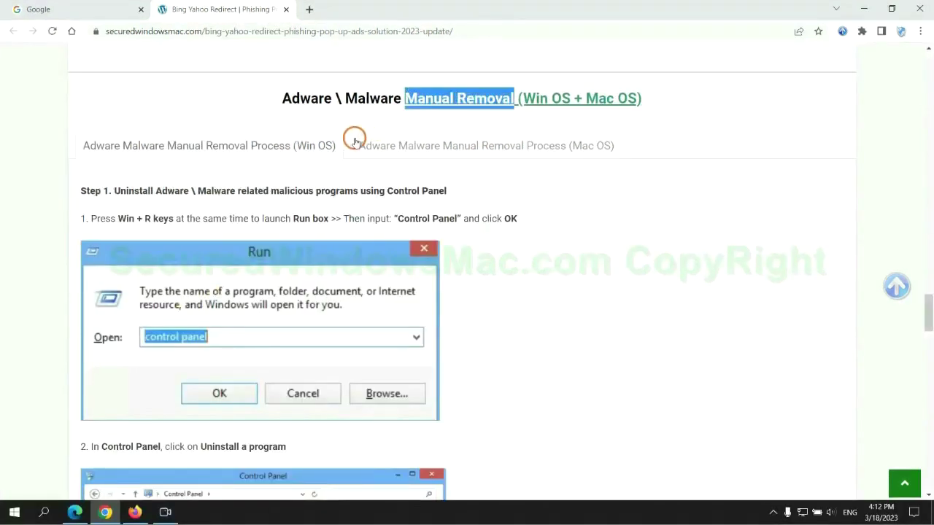
scroll(348, 254, "up", 2)
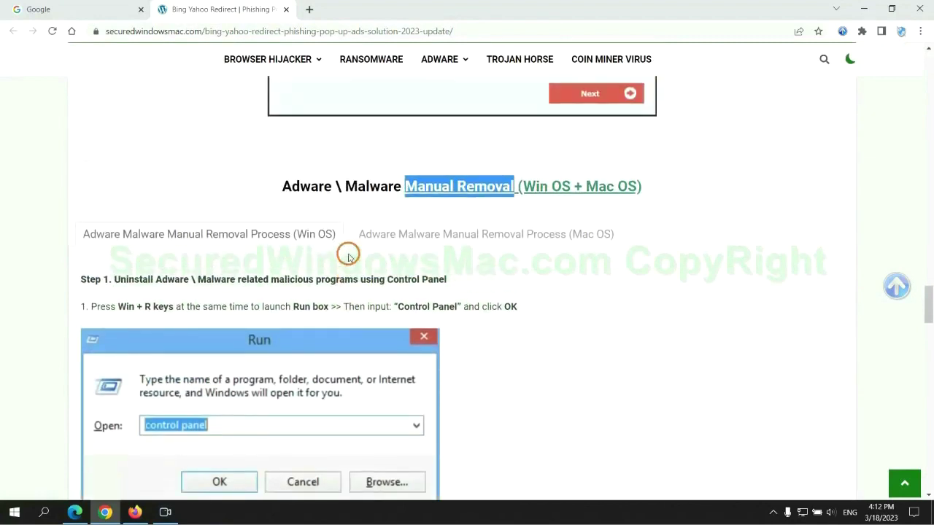
- Scroll to Step 1 on uninstalling malicious programs through Control Panel
scroll(304, 243, "down", 2)
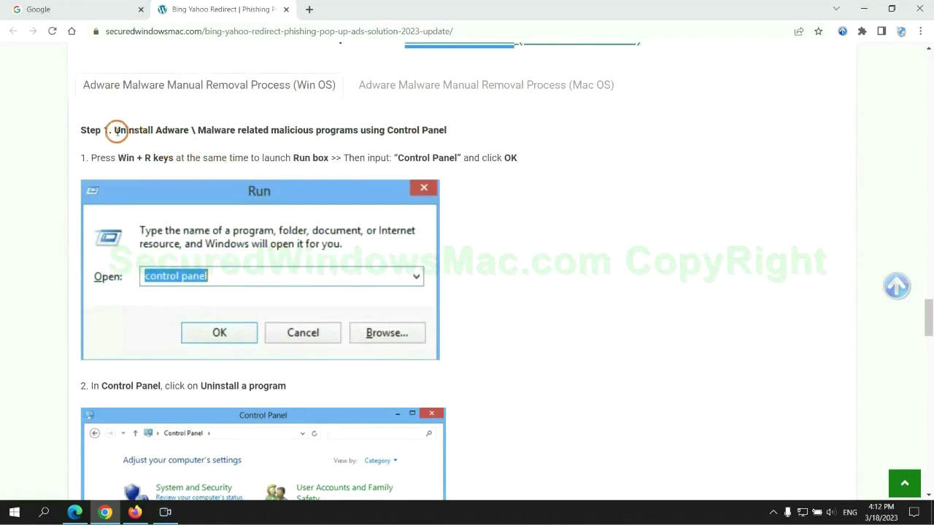
left_click_drag(115, 131, 358, 134)
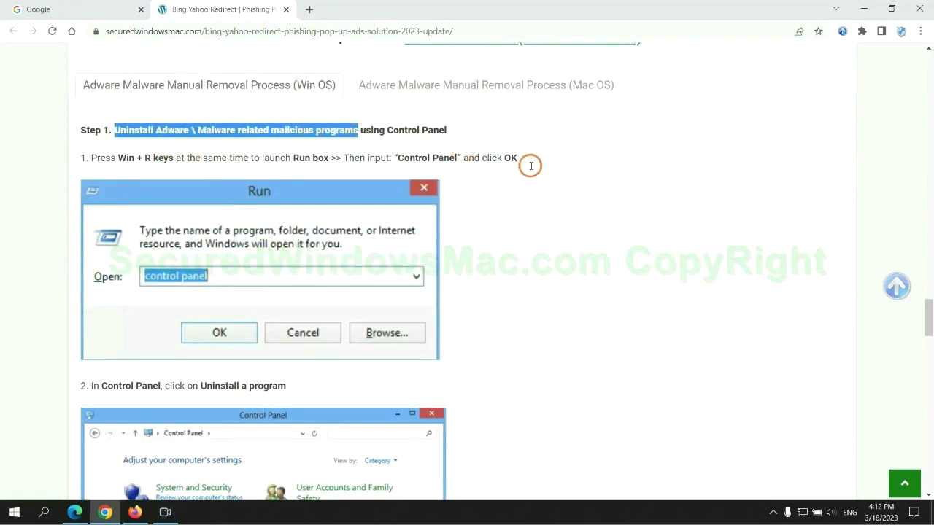
left_click(620, 190)
scroll(598, 191, "down", 2)
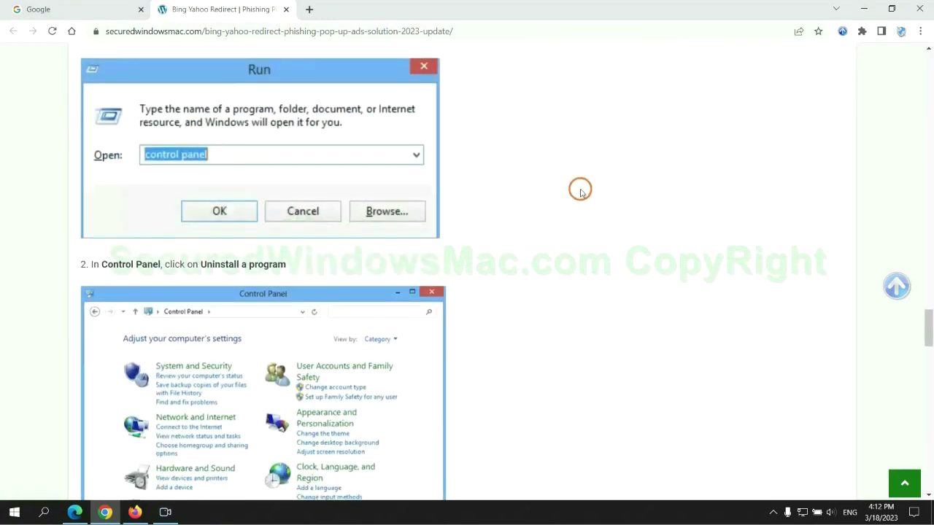
- Launch Control Panel by running 'control panel' from the Run box
key("super+r")
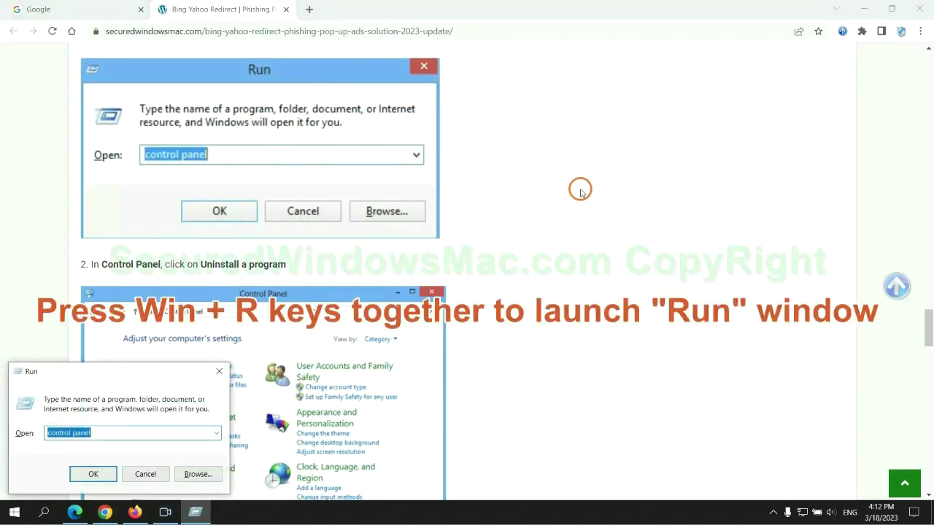
type("control")
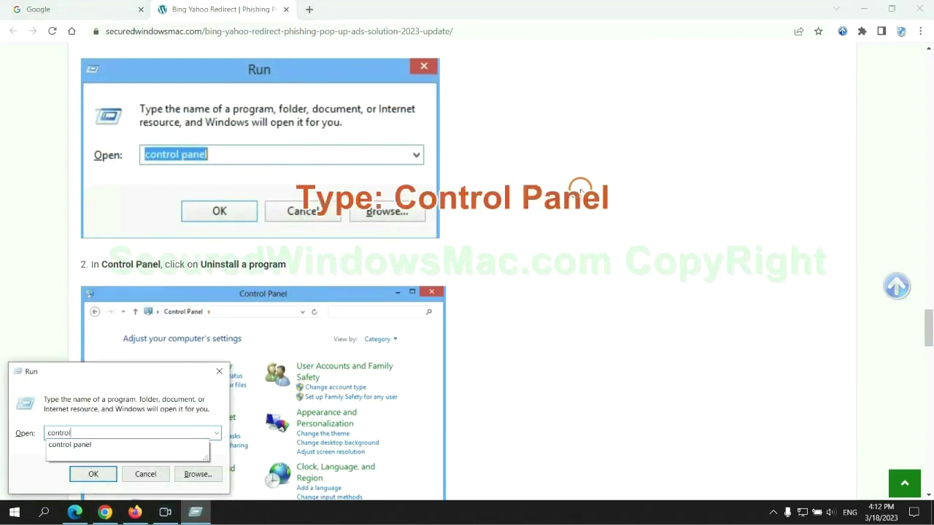
type(" panel")
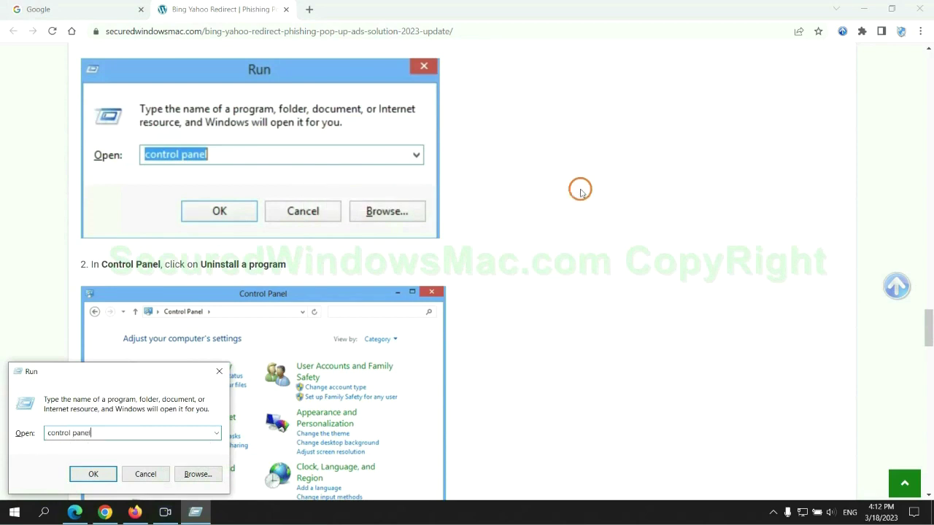
key("Return")
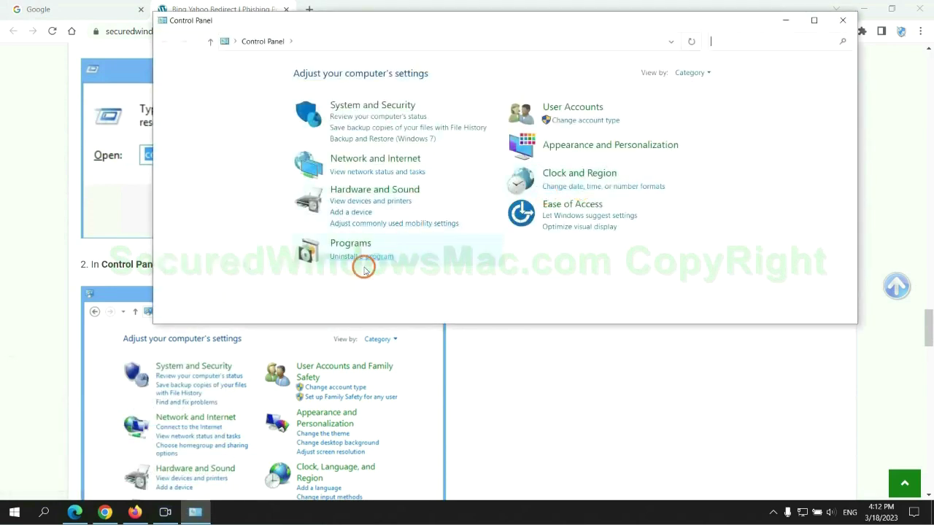
- Inspect installed programs, show Lantern's Uninstall/Change option, then close Programs and Features
left_click(370, 257)
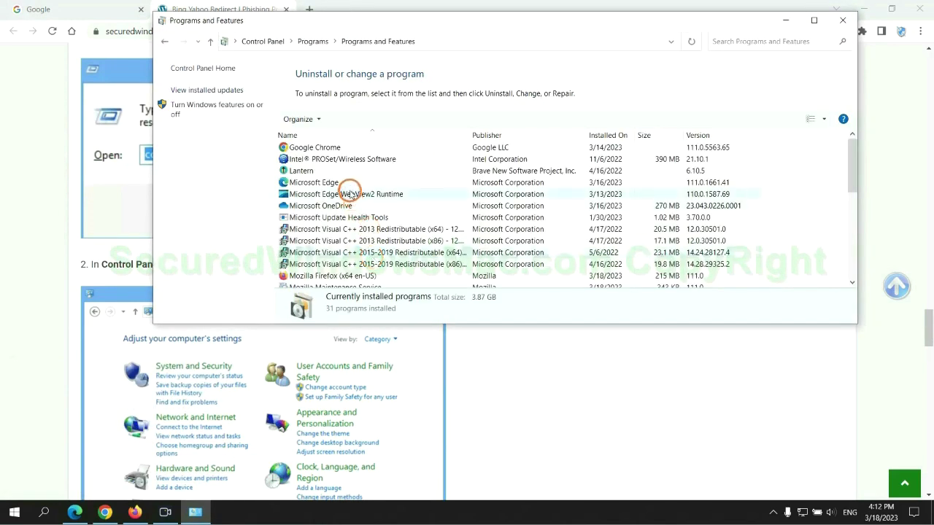
right_click(301, 171)
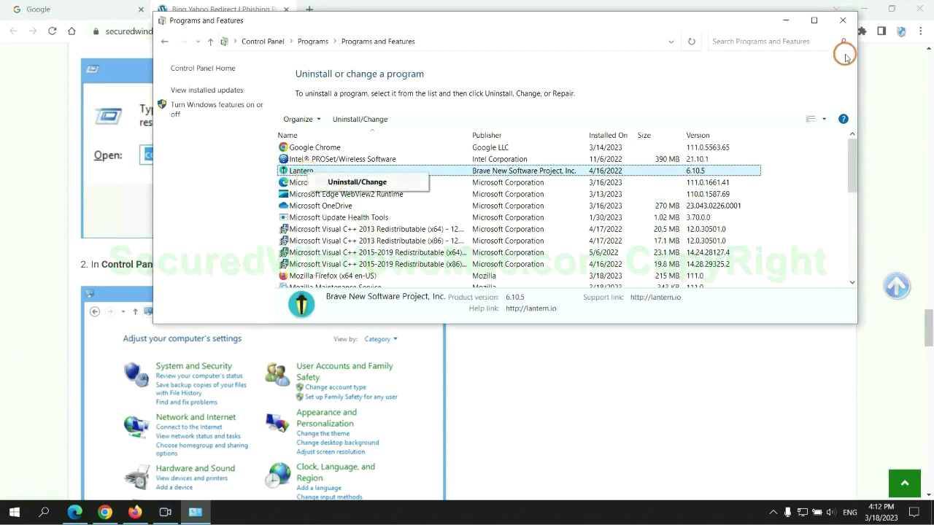
left_click(843, 20)
left_click(842, 19)
scroll(273, 309, "down", 6)
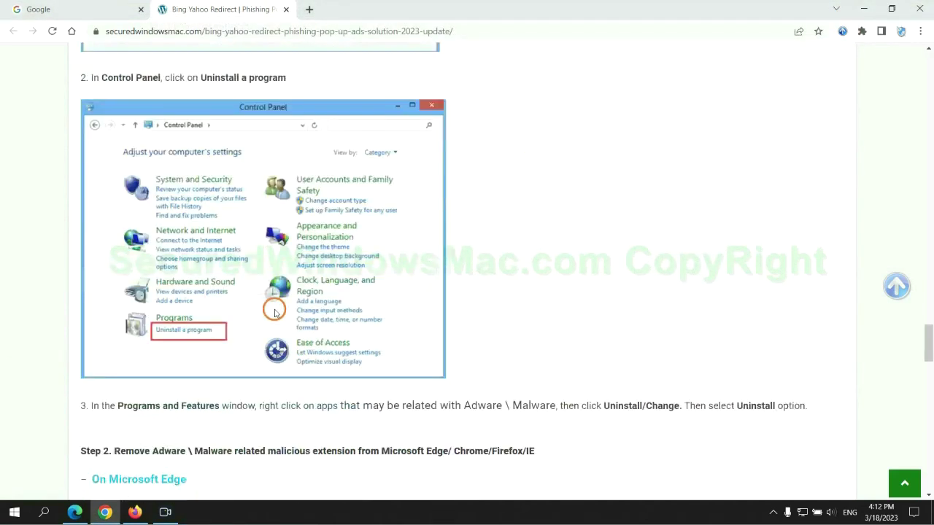
- Remove McAfee WebAdvisor from Edge's Manage extensions page and close that tab
left_click_drag(267, 212, 360, 213)
left_click(321, 244)
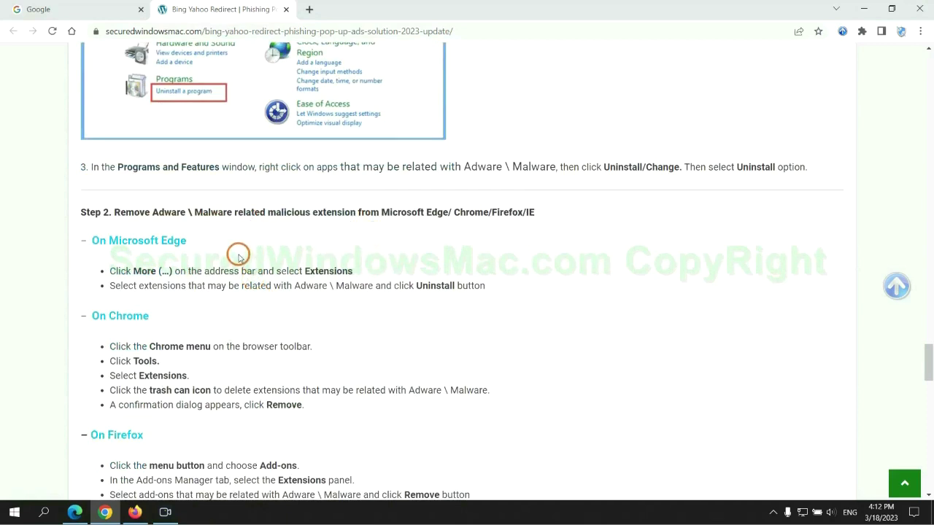
left_click(78, 507)
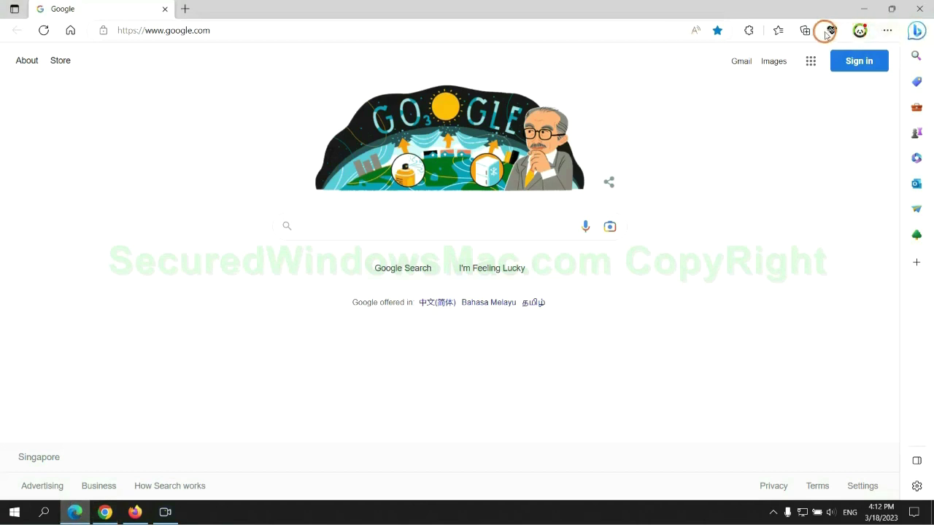
left_click(775, 34)
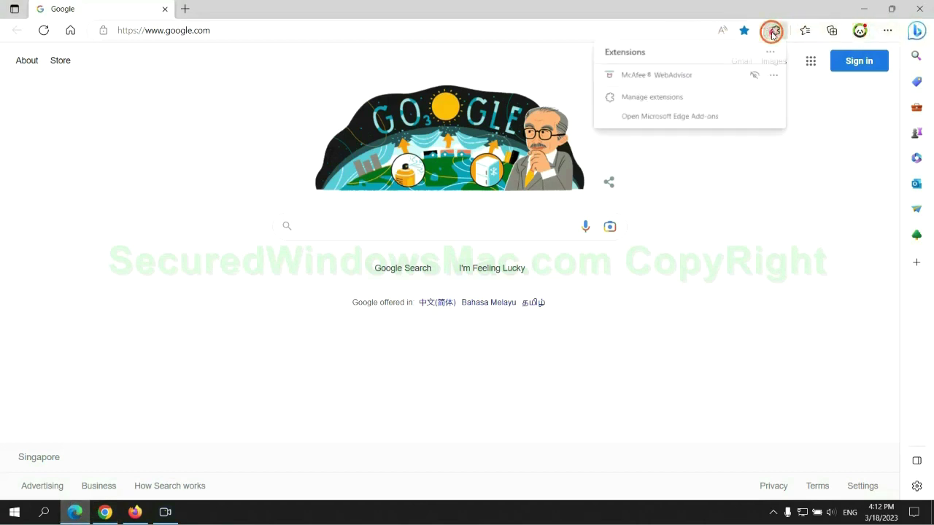
left_click(647, 95)
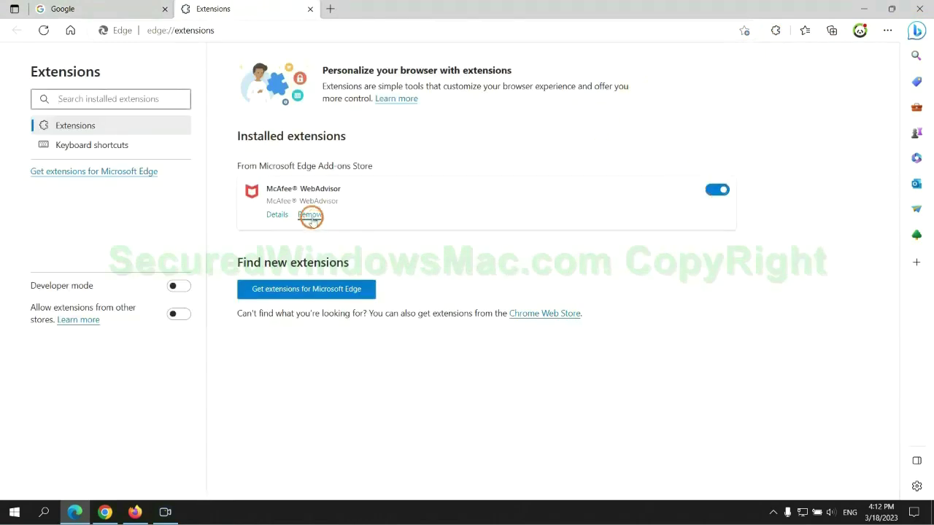
left_click(311, 215)
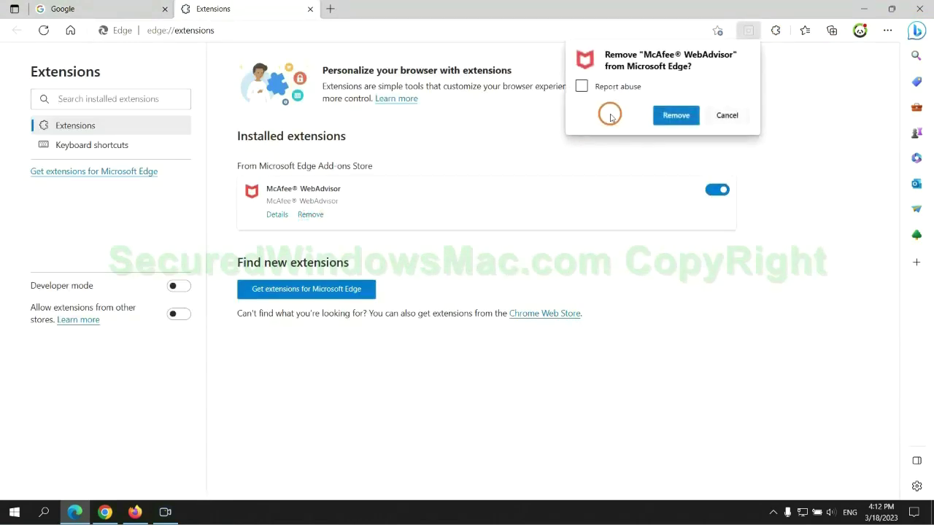
left_click(671, 115)
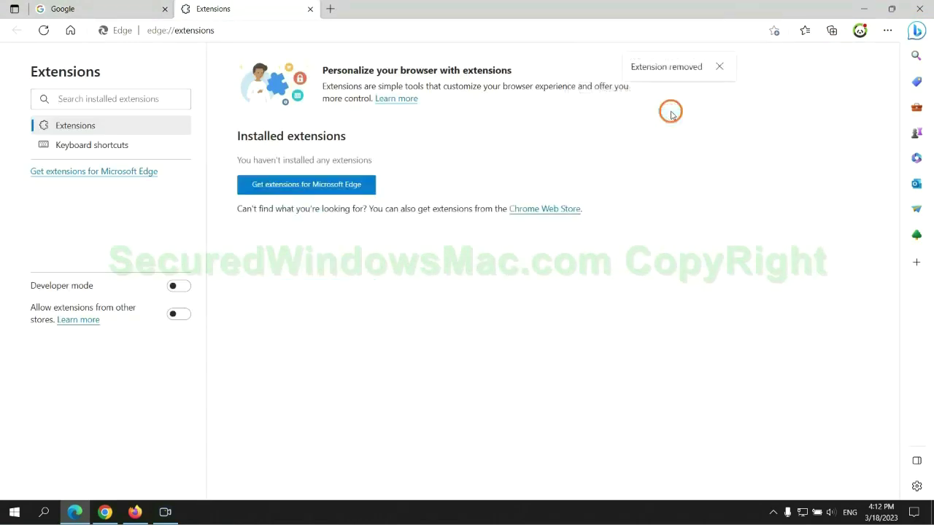
left_click(310, 9)
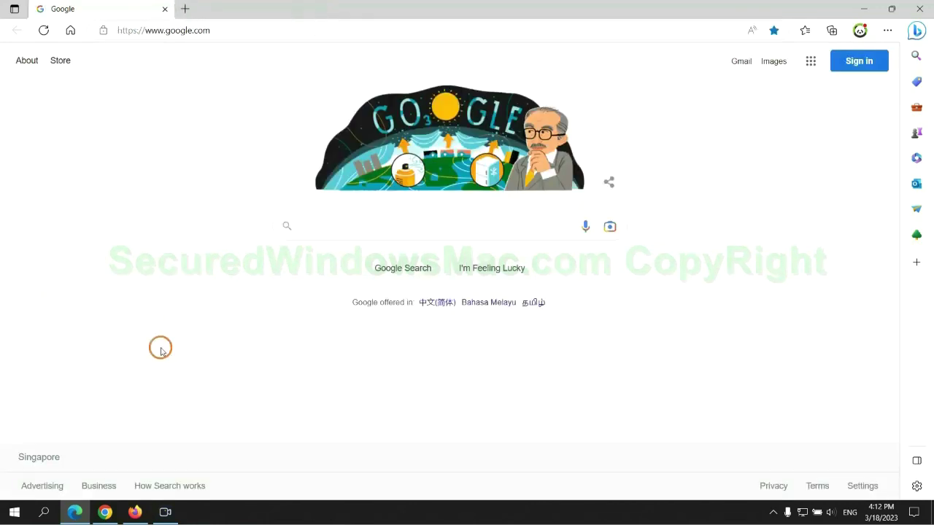
- Delete the Ecosia extension from Chrome's Manage extensions page and close the farewell tab
left_click(115, 517)
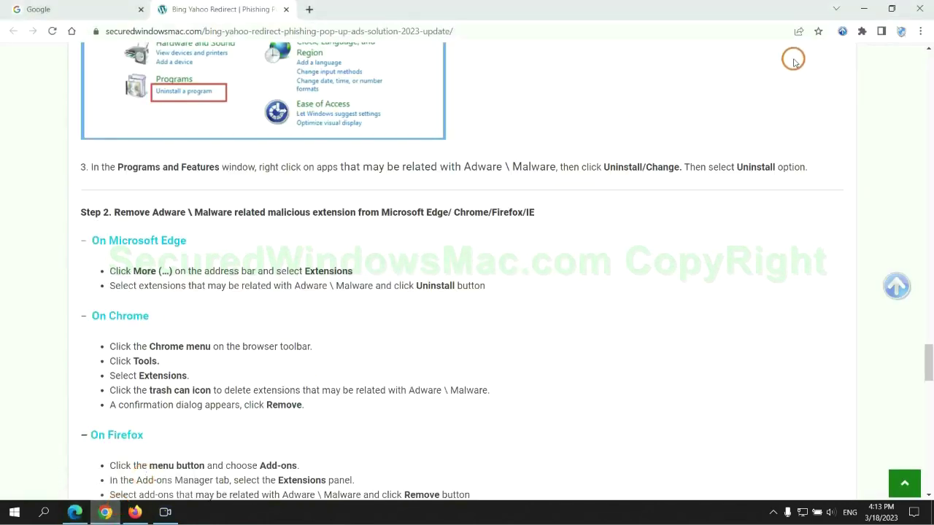
left_click(861, 31)
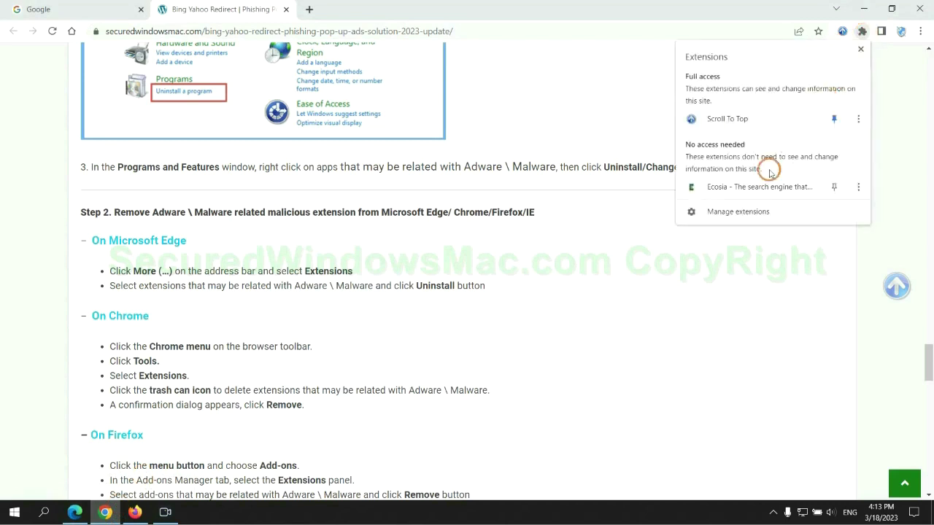
left_click(757, 215)
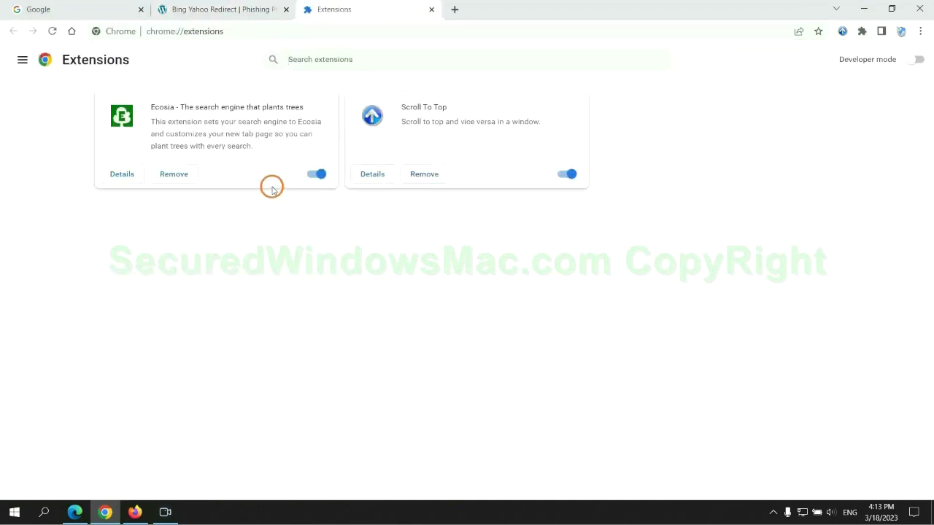
left_click(174, 174)
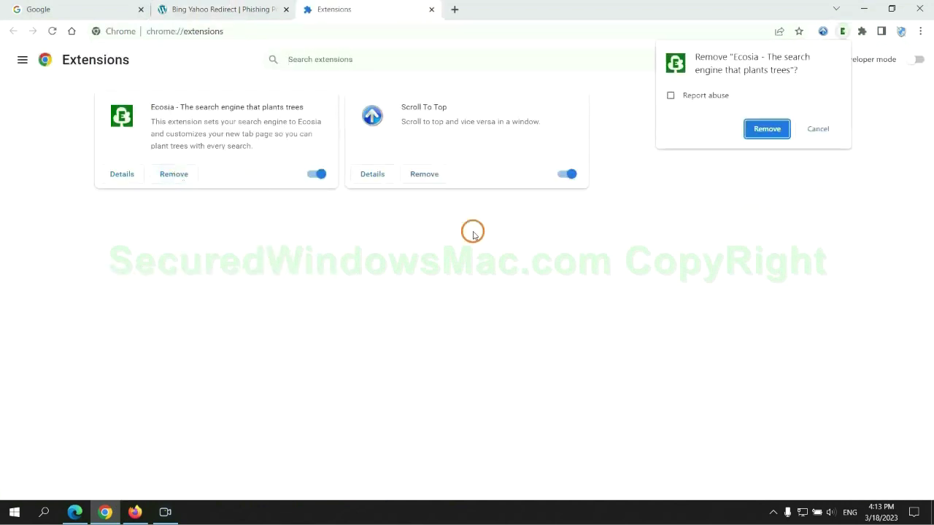
left_click(777, 129)
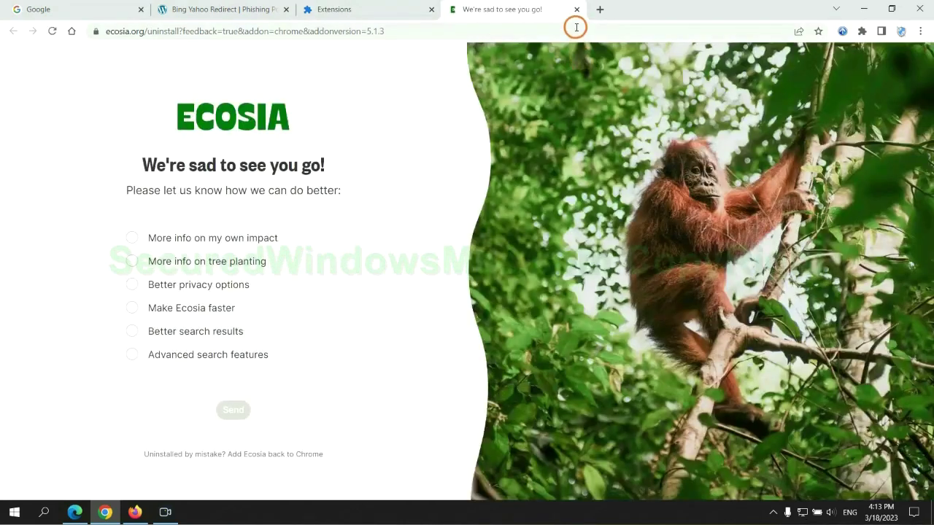
left_click(576, 9)
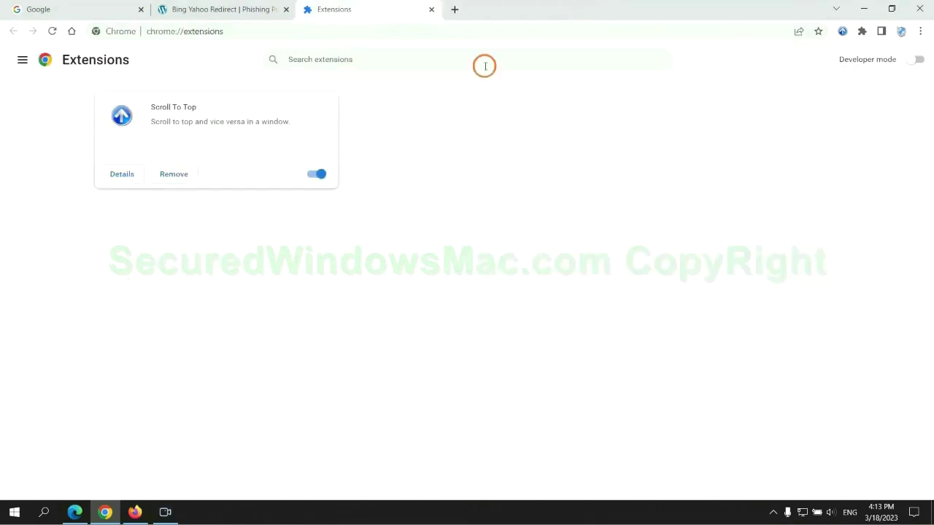
- Remove Enhancer for YouTube™ through Firefox's Add-ons Manager and confirm the removal
left_click(135, 512)
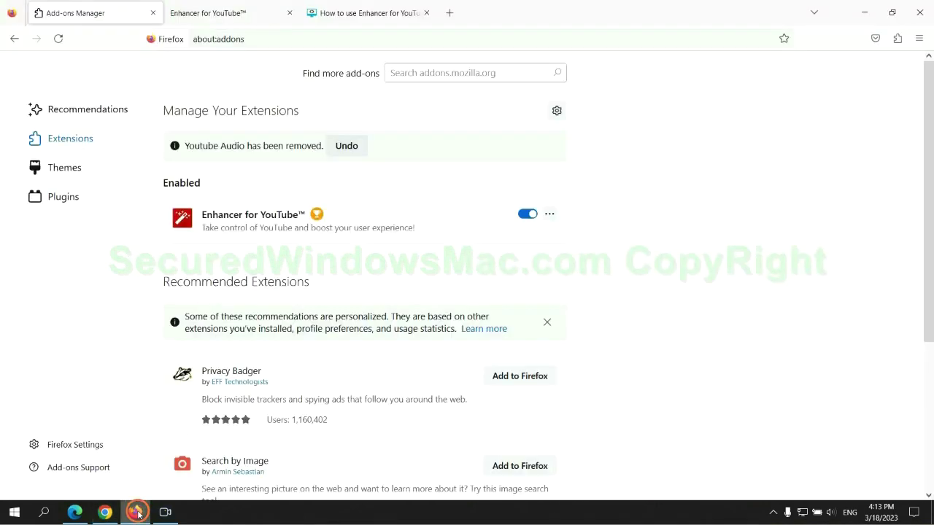
left_click(897, 40)
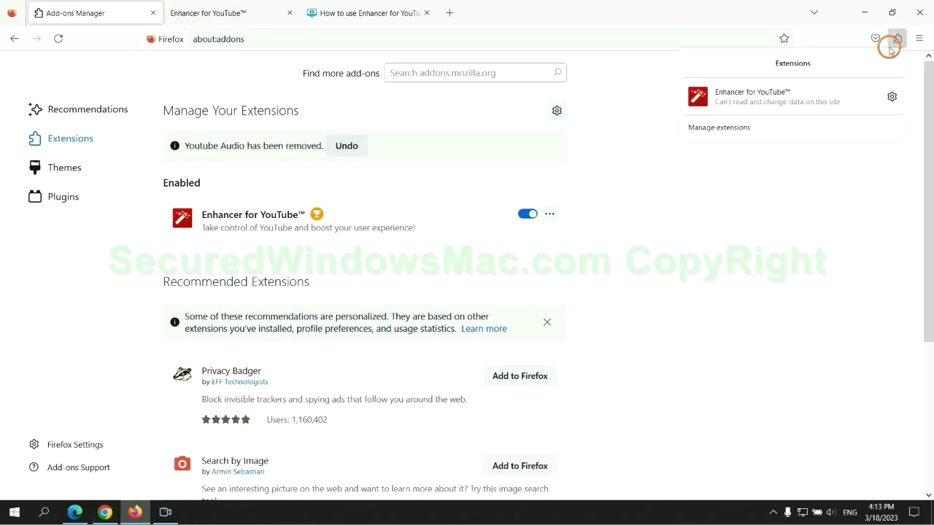
left_click(806, 126)
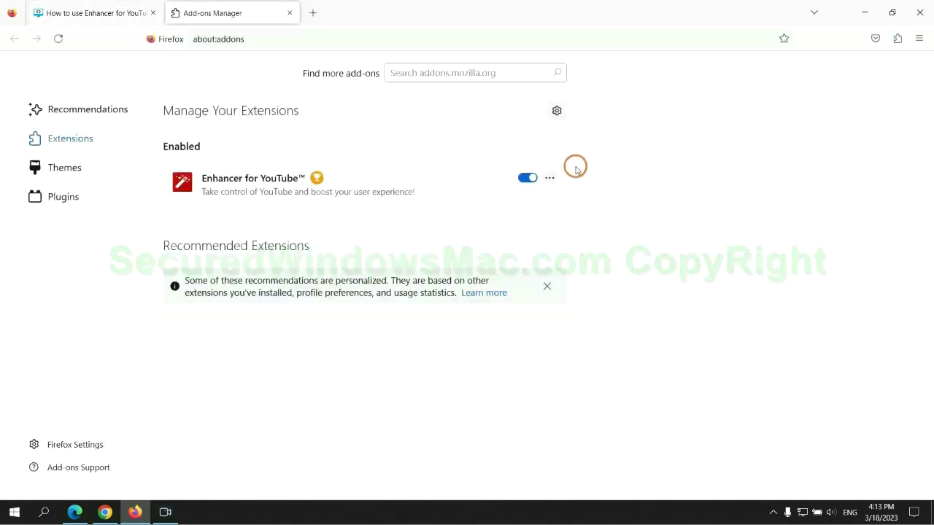
left_click(549, 177)
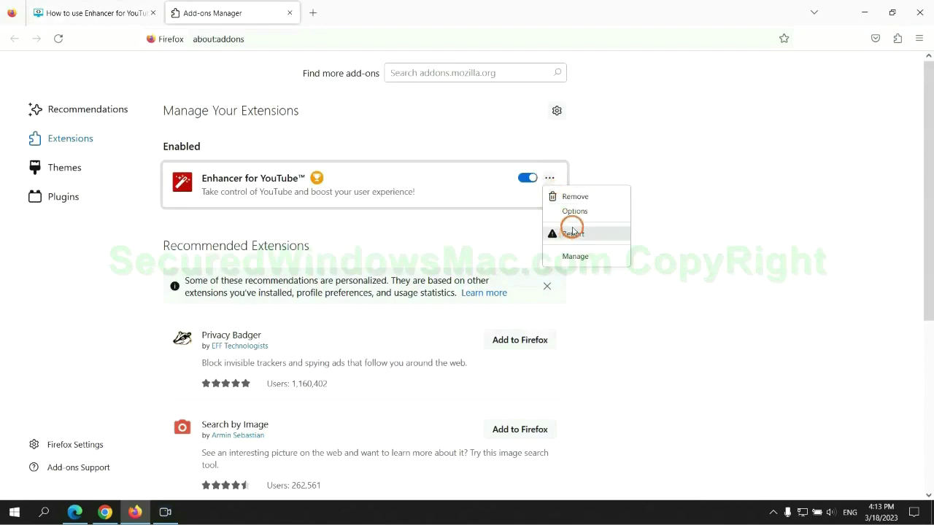
left_click(574, 197)
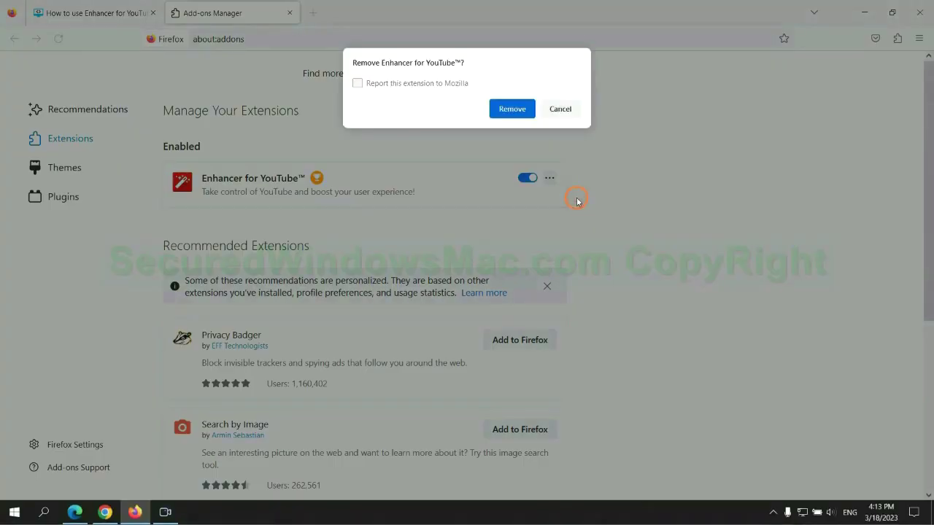
left_click(518, 108)
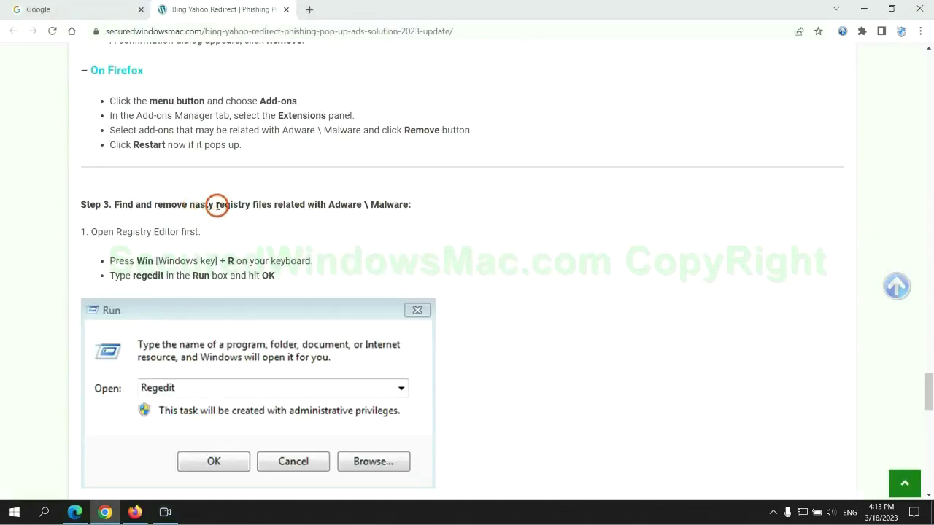
- Launch Registry Editor by running regedit from the Run box
left_click_drag(214, 202, 267, 212)
left_click(272, 232)
scroll(272, 231, "down", 2)
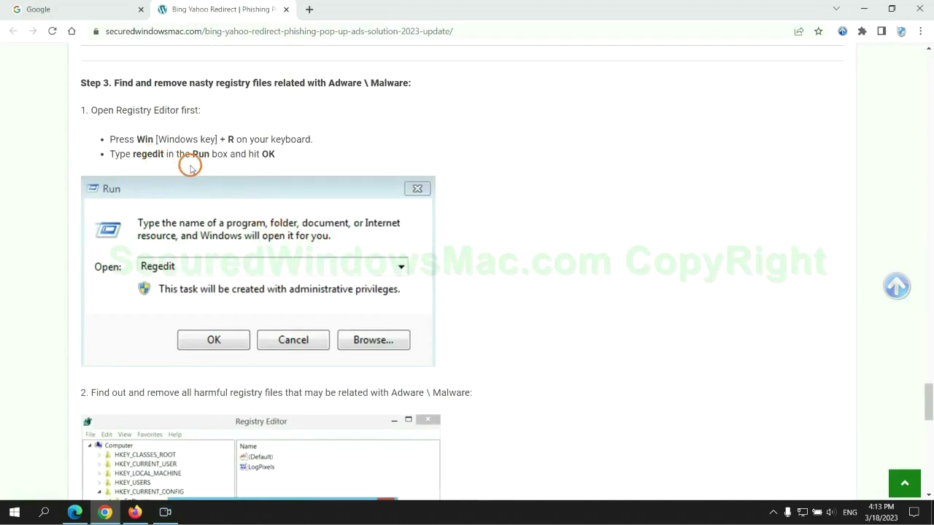
key("super+r")
type("re")
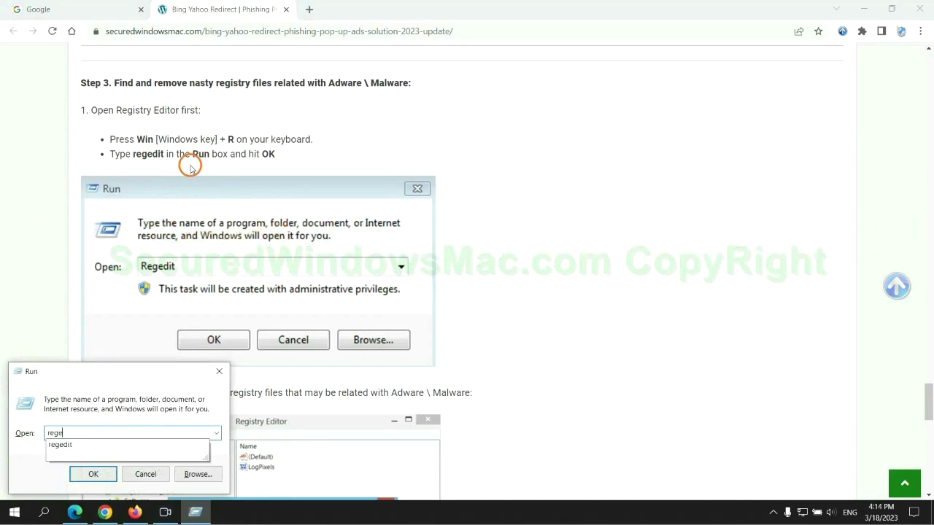
type("gedit")
key("Return")
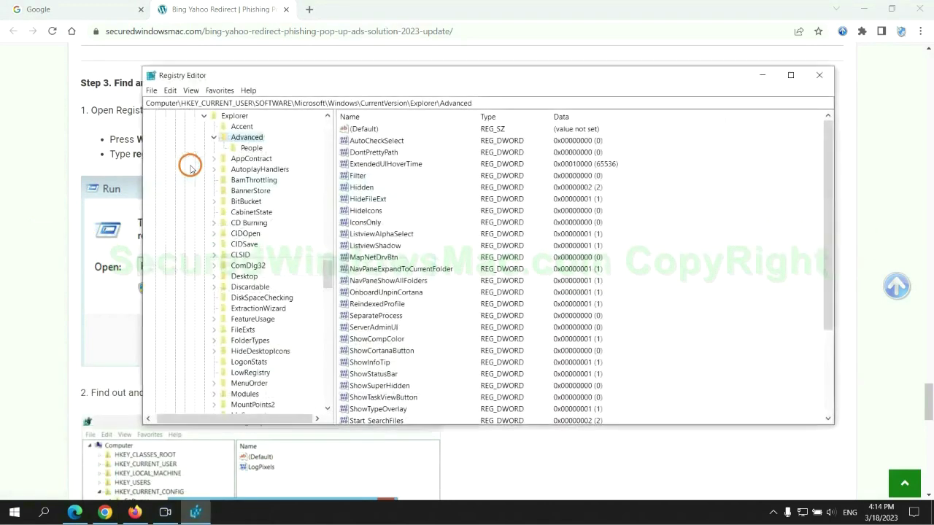
- Search the registry for 'App' using Edit > Find
left_click(170, 91)
left_click(186, 175)
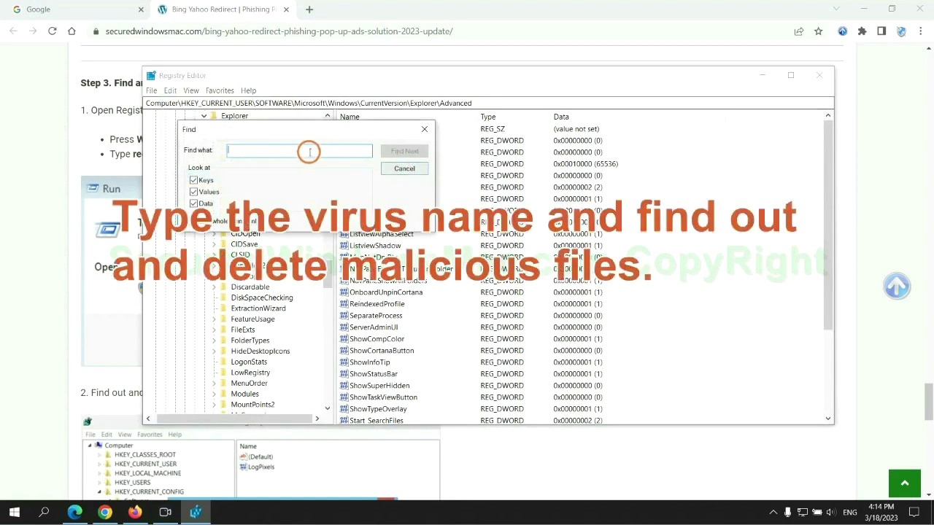
type("Apps")
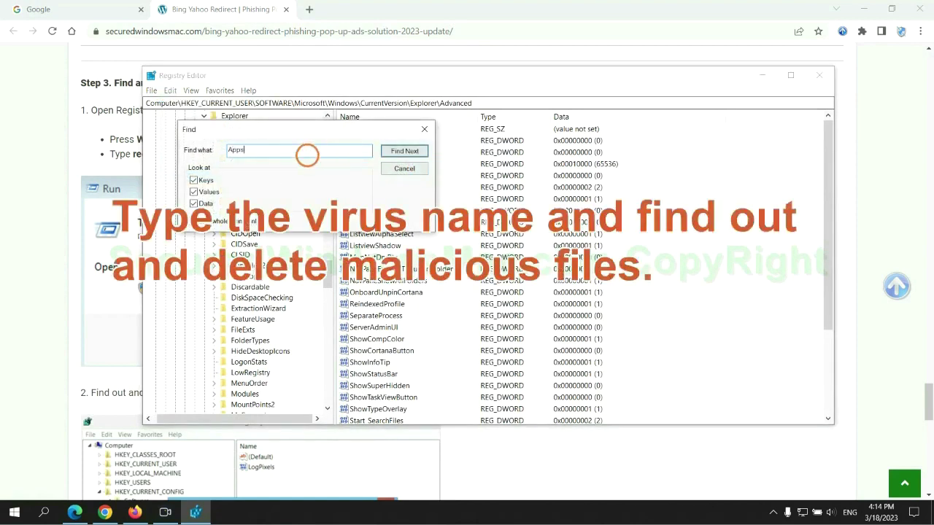
key("Return")
scroll(517, 296, "down", 2)
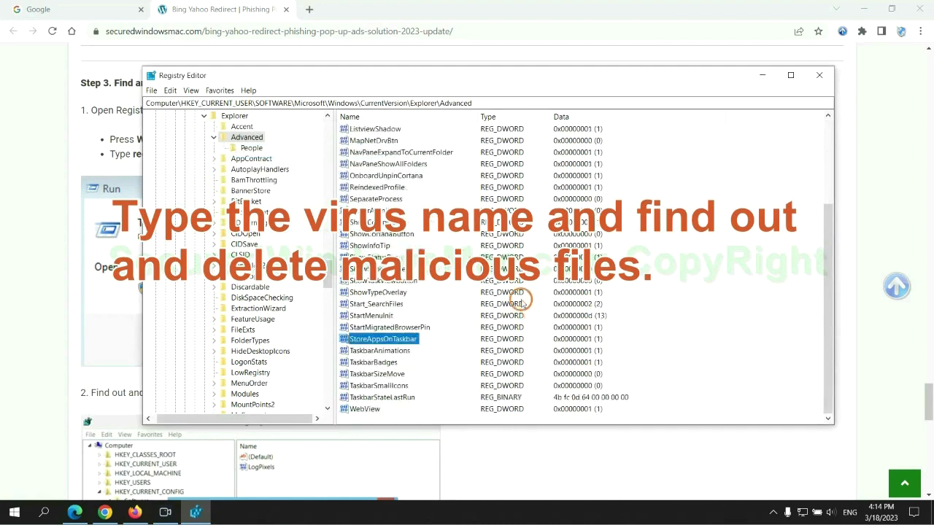
- Scroll the secured windows guide down to Step 4, Reset Microsoft Edge, Chrome, Firefox
right_click(413, 341)
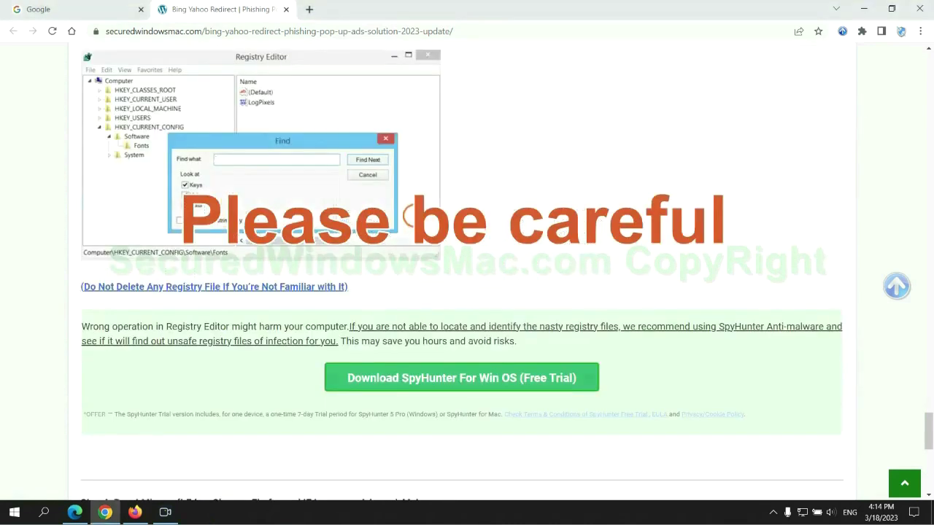
scroll(414, 218, "down", 1)
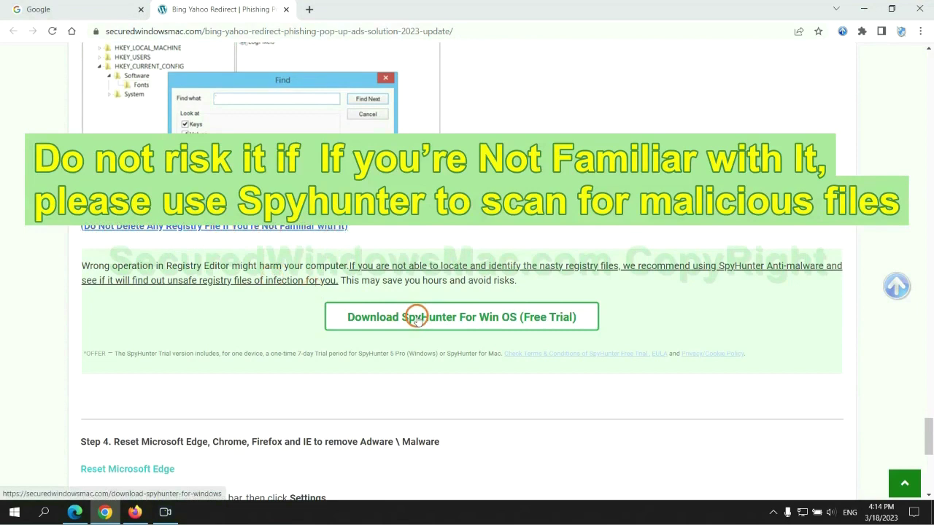
scroll(416, 313, "down", 5)
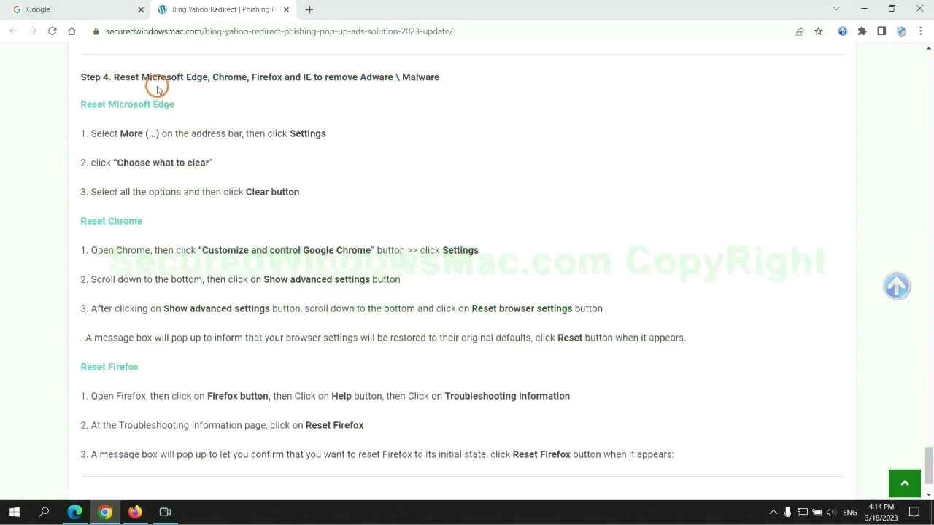
double_click(123, 77)
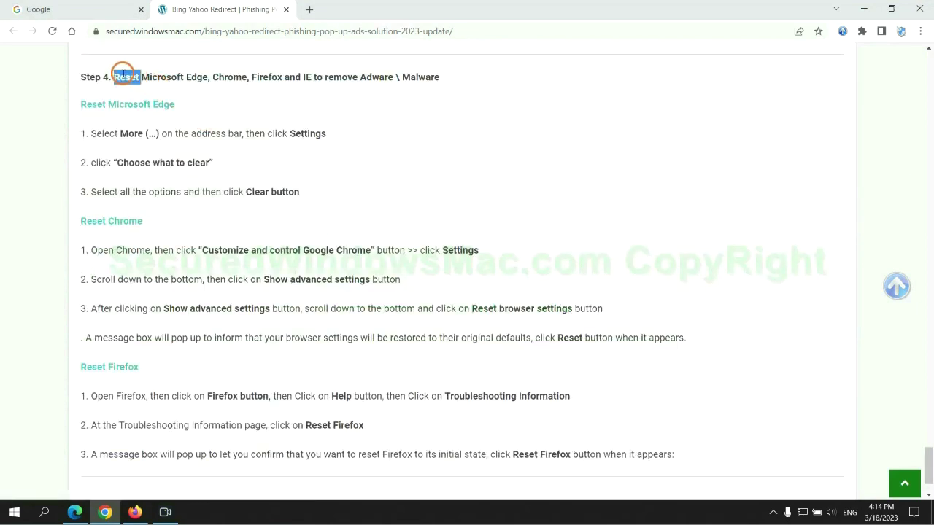
left_click(361, 104)
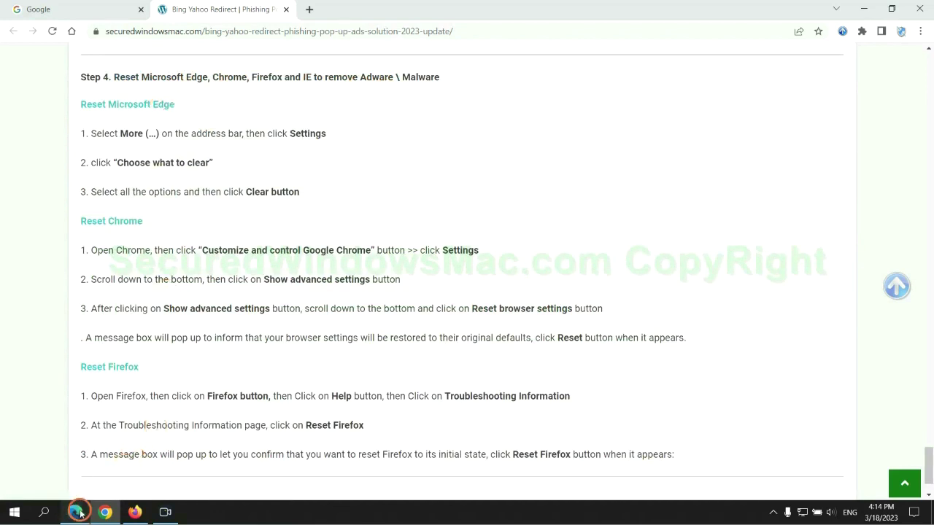
- In Edge Settings, go to Privacy, search, and services and choose what browsing data to clear
left_click(75, 512)
left_click(884, 33)
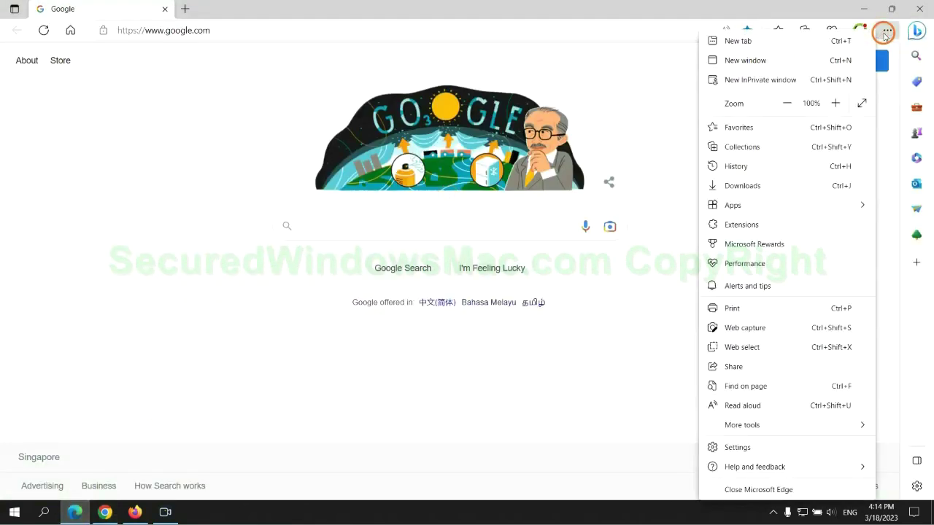
left_click(729, 447)
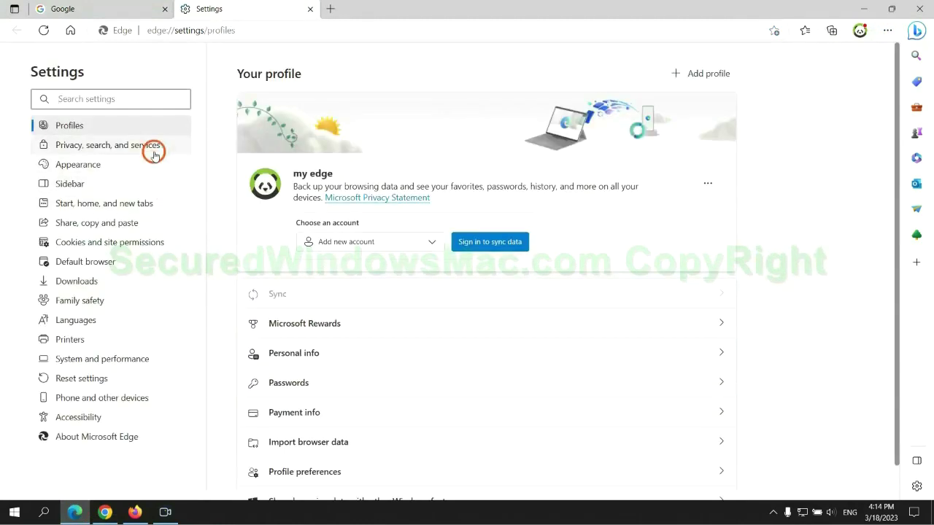
left_click(153, 151)
scroll(766, 324, "down", 3)
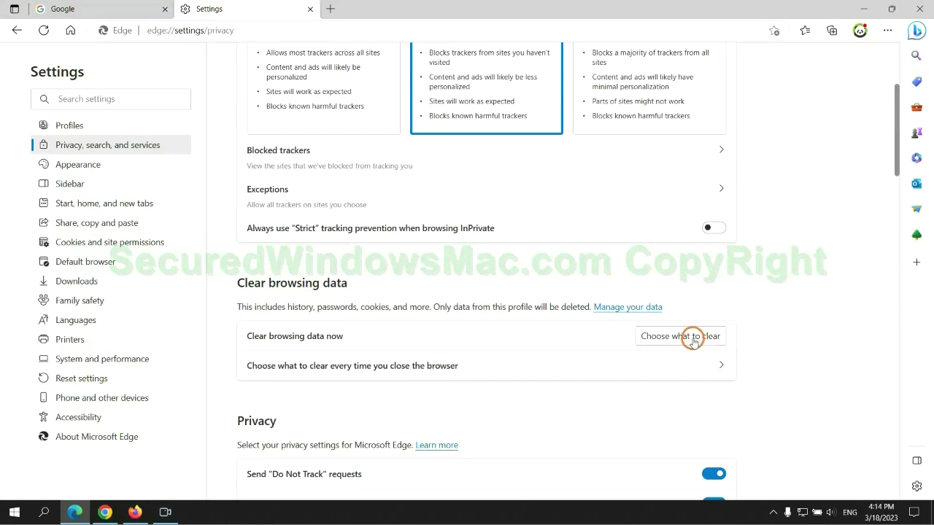
left_click(692, 338)
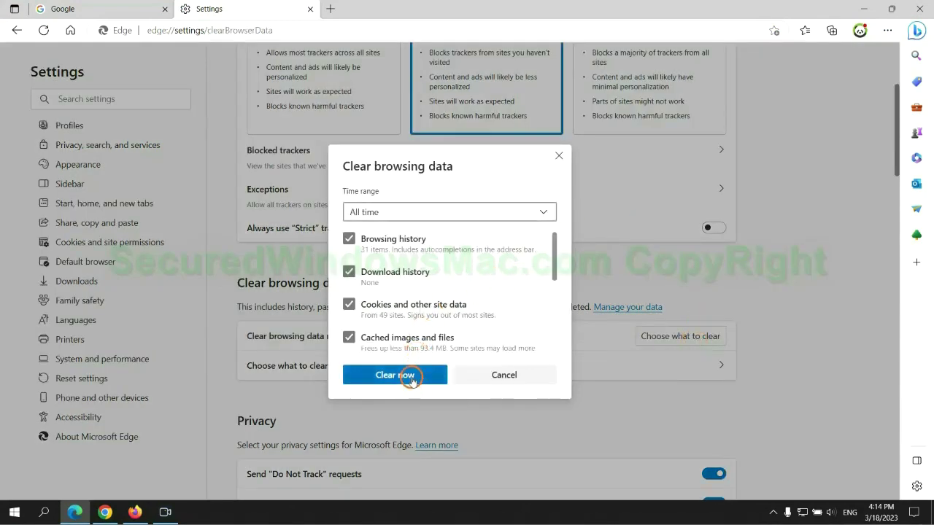
- Clear Edge's data, then in Chrome Settings ask to restore settings to their original defaults
left_click(105, 512)
left_click(535, 164)
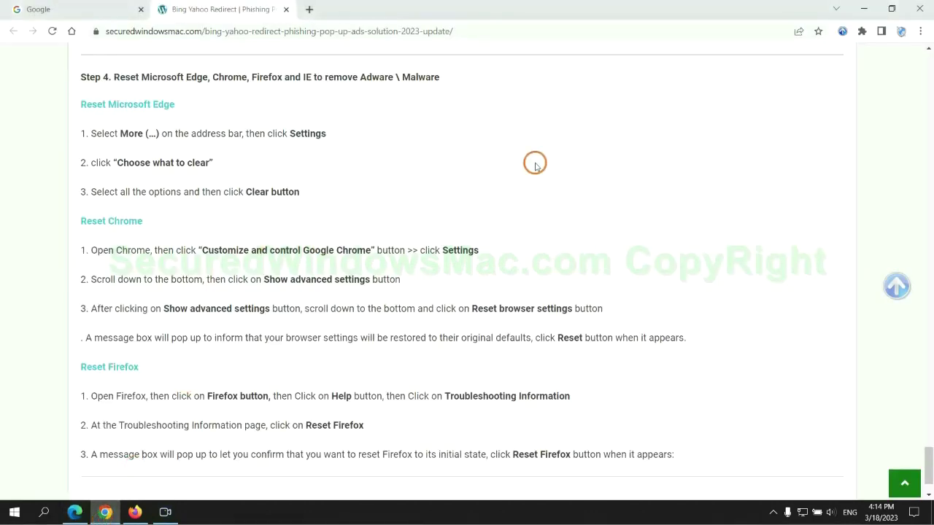
left_click(919, 33)
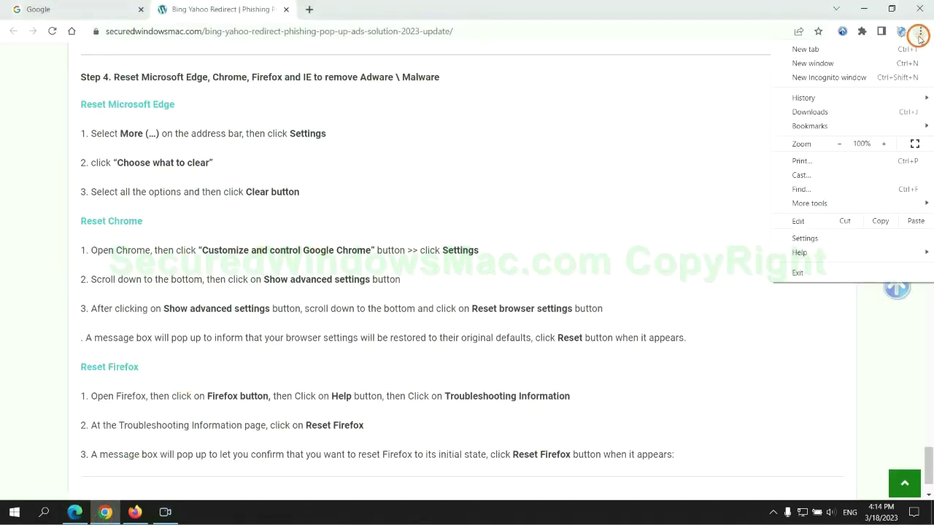
left_click(813, 237)
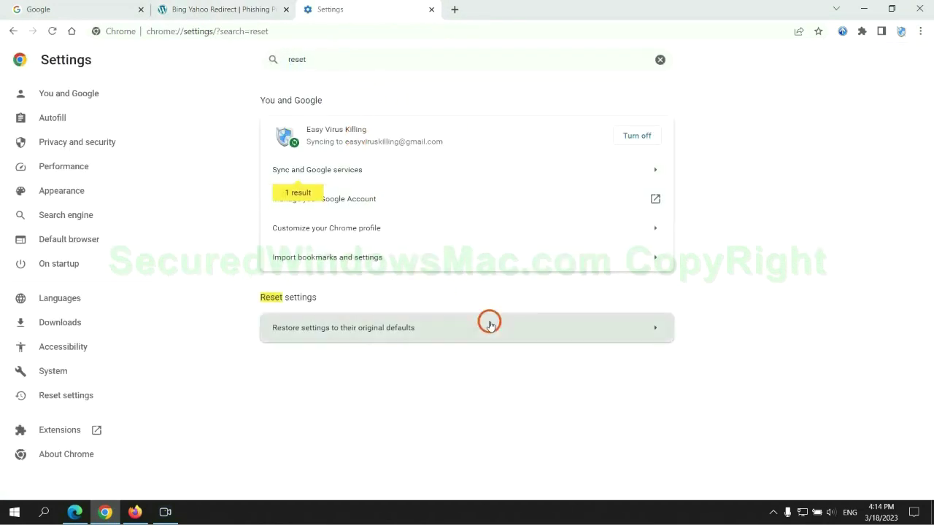
left_click(489, 325)
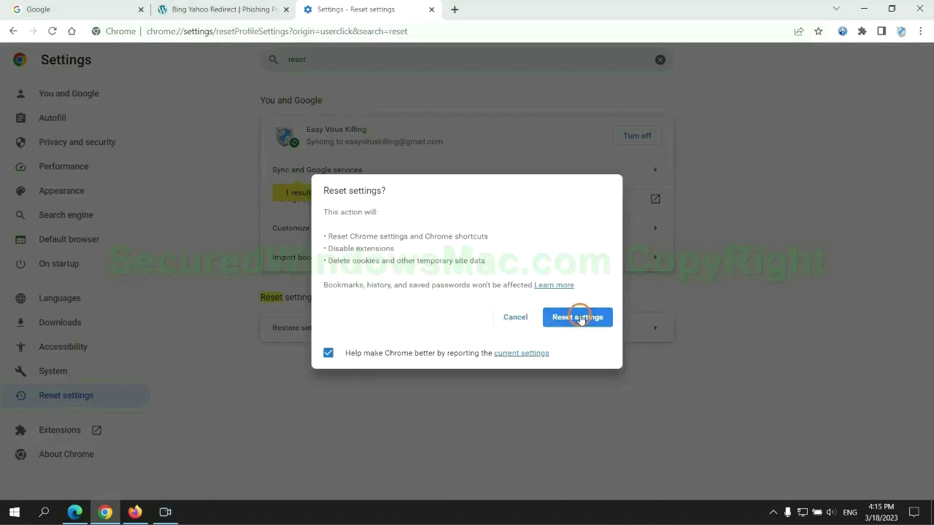
left_click(135, 511)
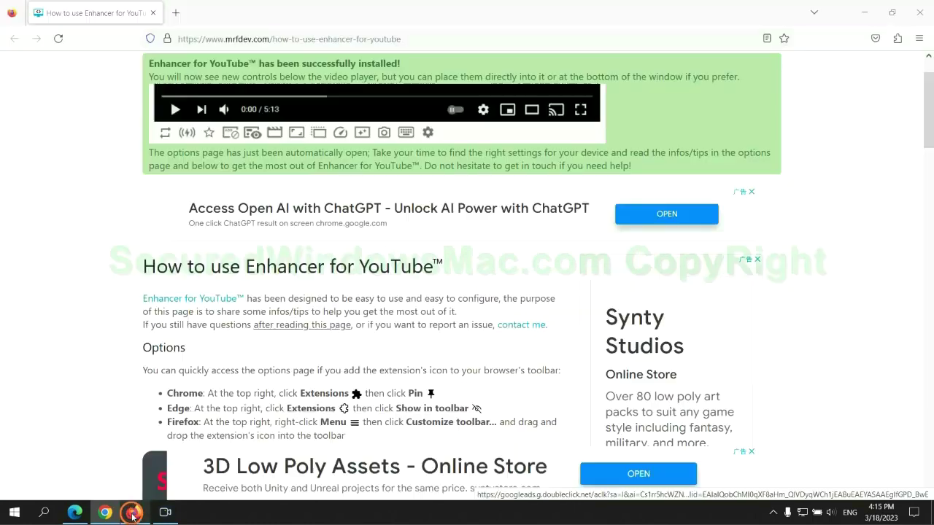
- Open Firefox's Troubleshooting Information page via Help and start Refresh Firefox
left_click(917, 38)
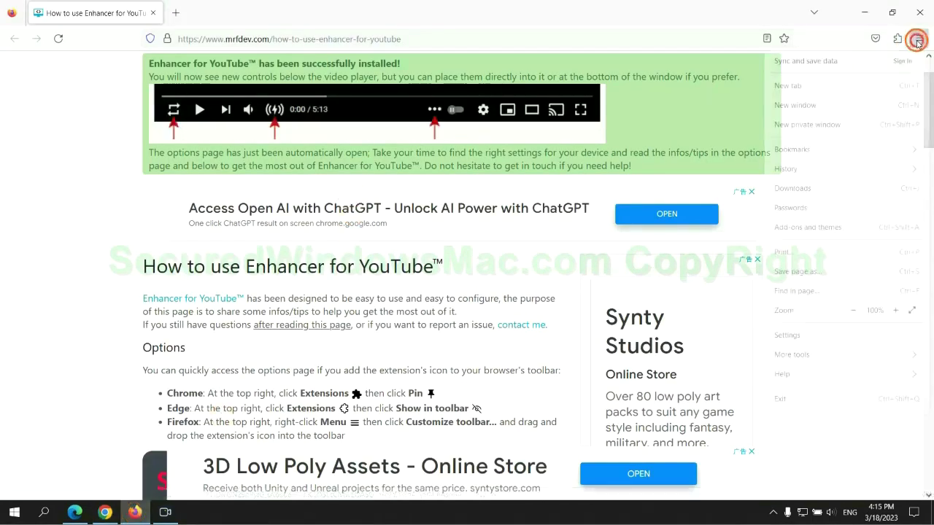
left_click(794, 375)
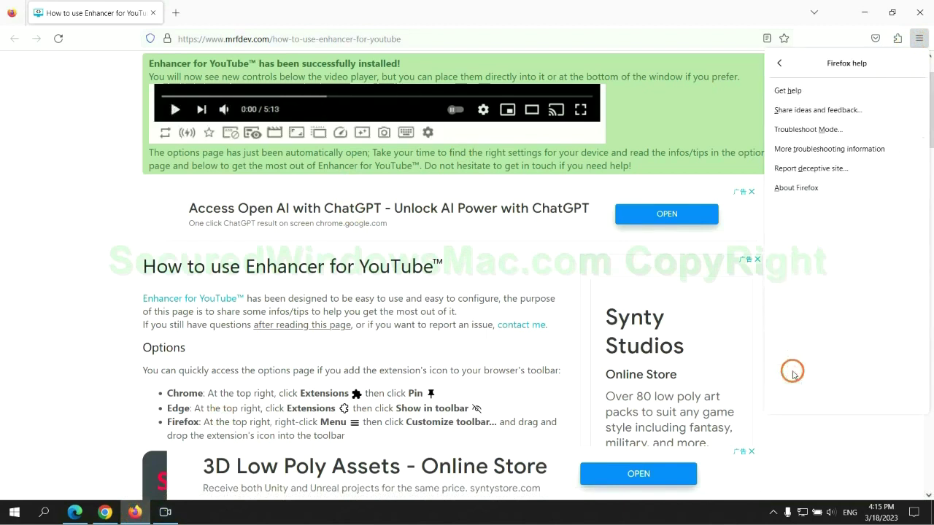
left_click(832, 150)
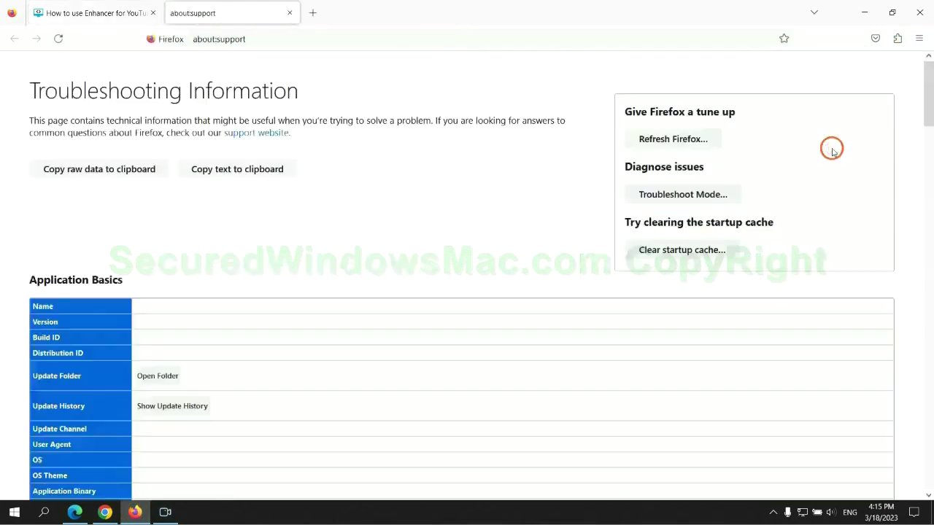
left_click(641, 139)
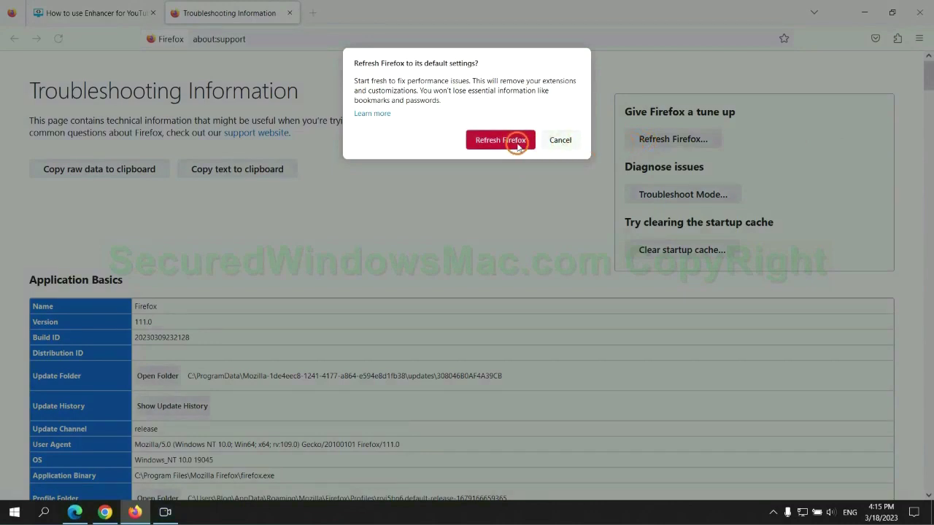
left_click(105, 512)
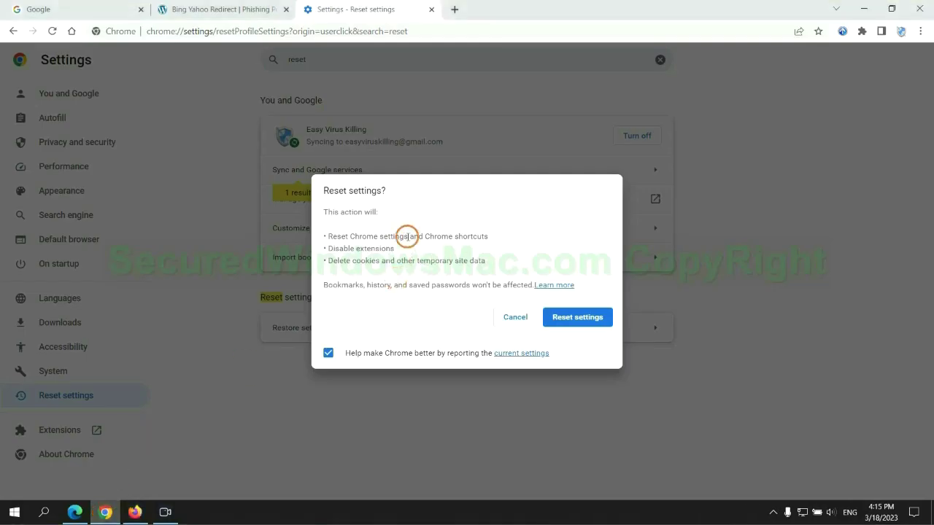